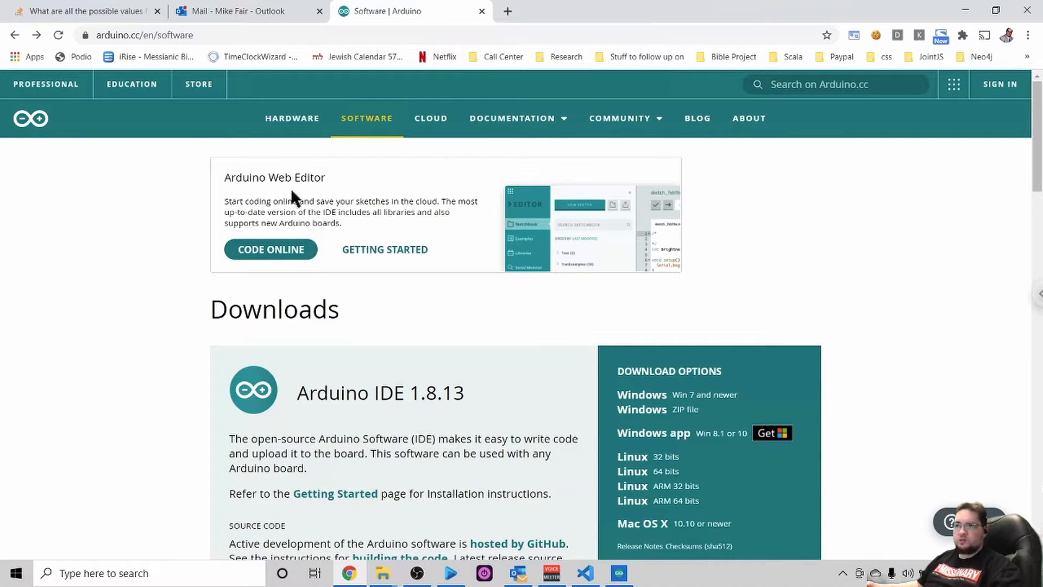
- Download the Windows ZIP file of Arduino IDE 1.8.13 from the Arduino software page without making a donation
{"action": "left_click", "coordinate": [209, 35]}
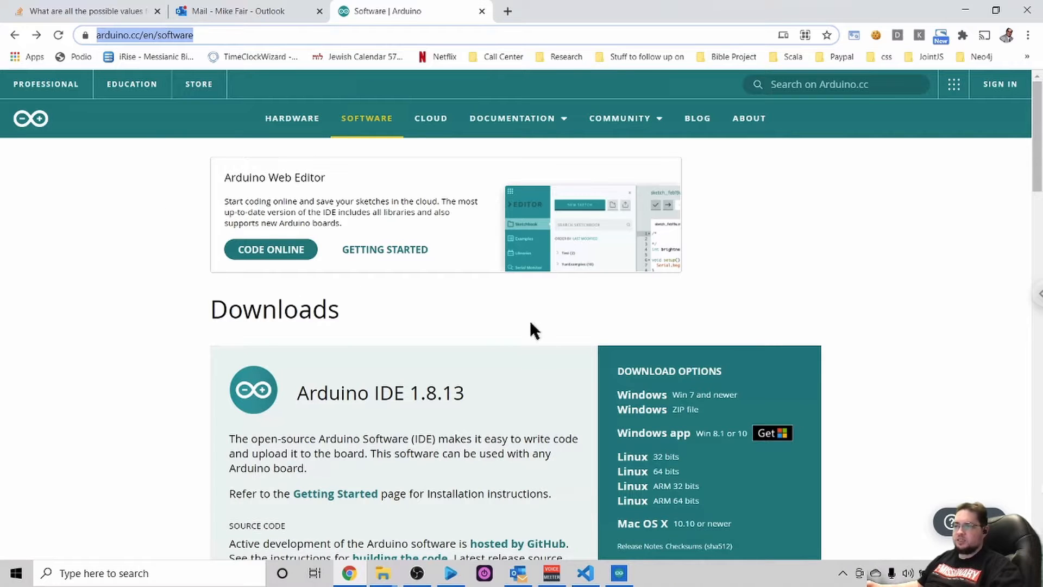
{"action": "scroll", "coordinate": [531, 323], "scroll_direction": "down", "scroll_amount": 3}
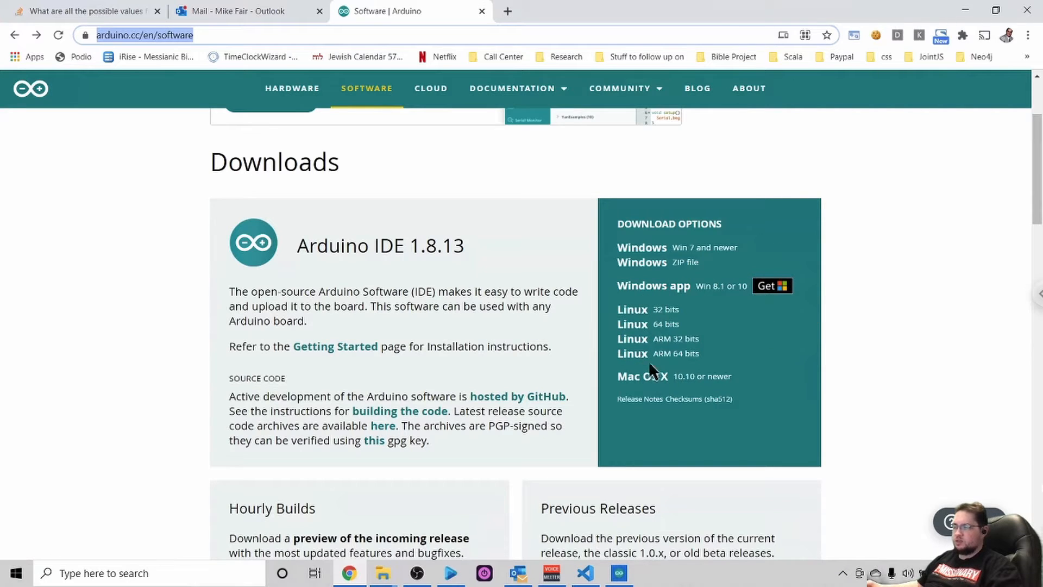
{"action": "left_click", "coordinate": [659, 264]}
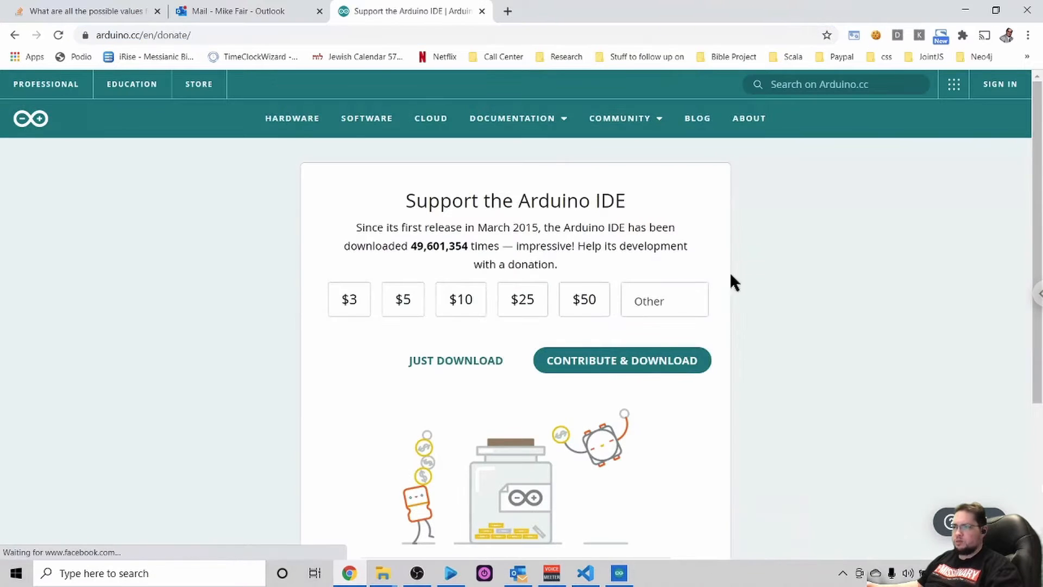
{"action": "scroll", "coordinate": [836, 309], "scroll_direction": "down", "scroll_amount": 2}
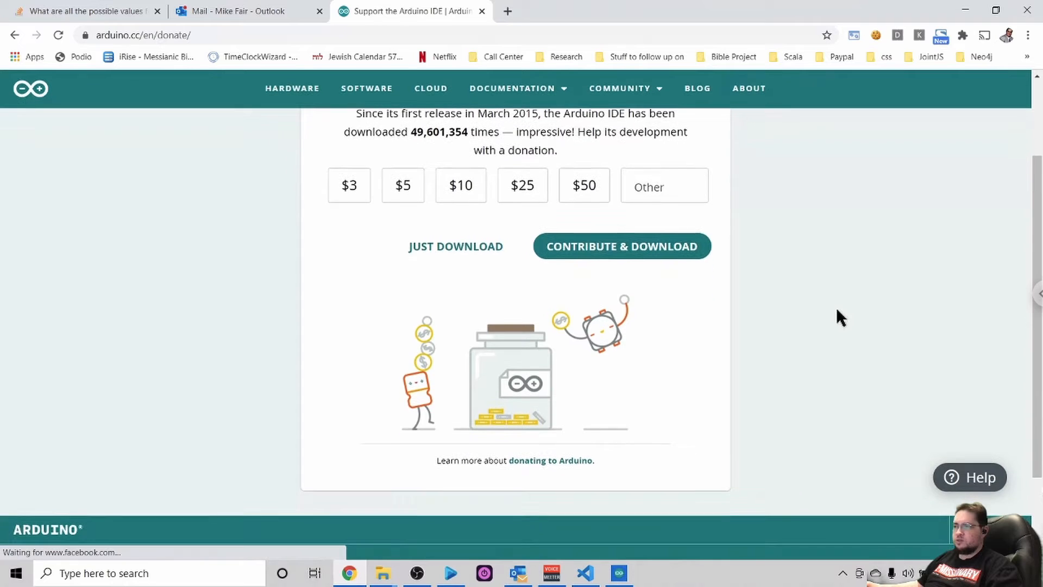
{"action": "scroll", "coordinate": [836, 310], "scroll_direction": "down", "scroll_amount": 1}
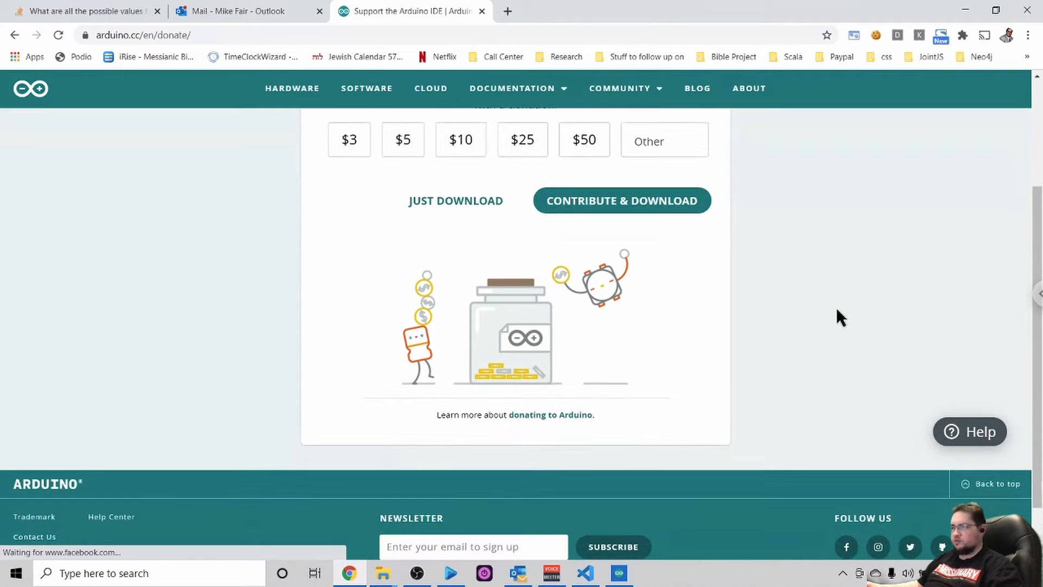
{"action": "scroll", "coordinate": [836, 311], "scroll_direction": "up", "scroll_amount": 1}
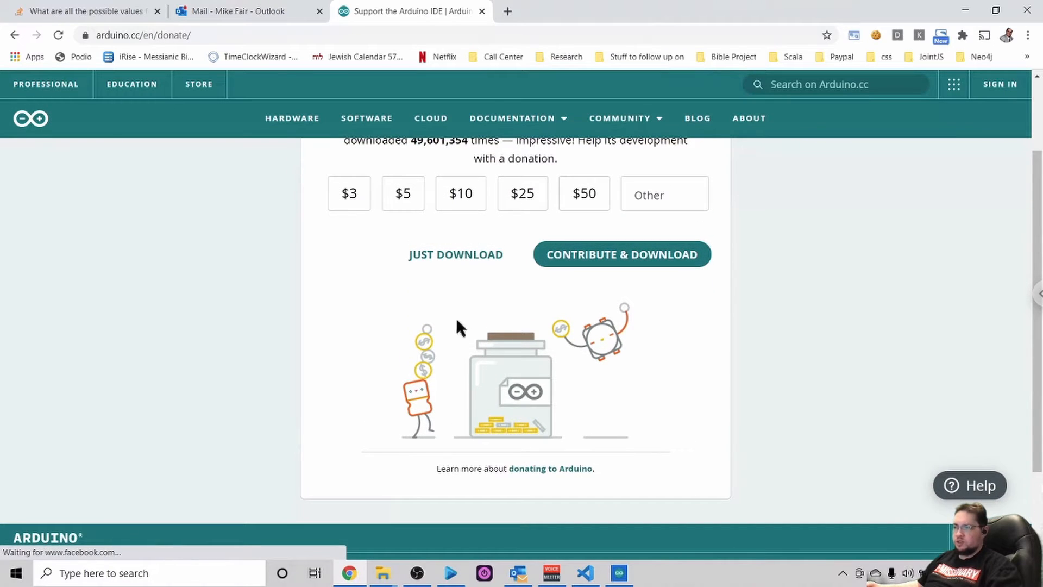
{"action": "left_click", "coordinate": [458, 259]}
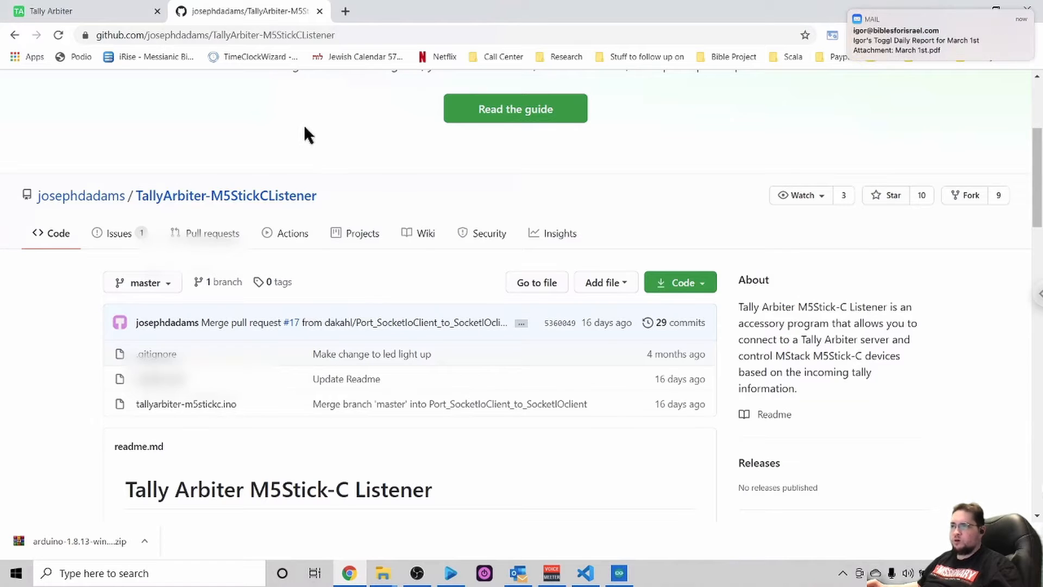
- Download the TallyArbiter-M5StickCListener repository from GitHub as a ZIP file
{"action": "left_click", "coordinate": [352, 36]}
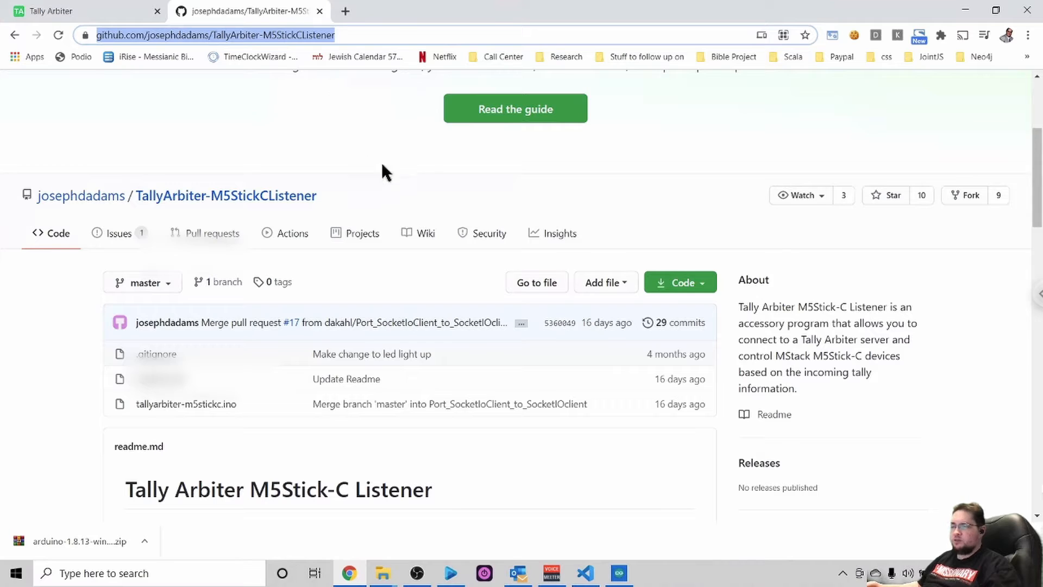
{"action": "left_click", "coordinate": [683, 285]}
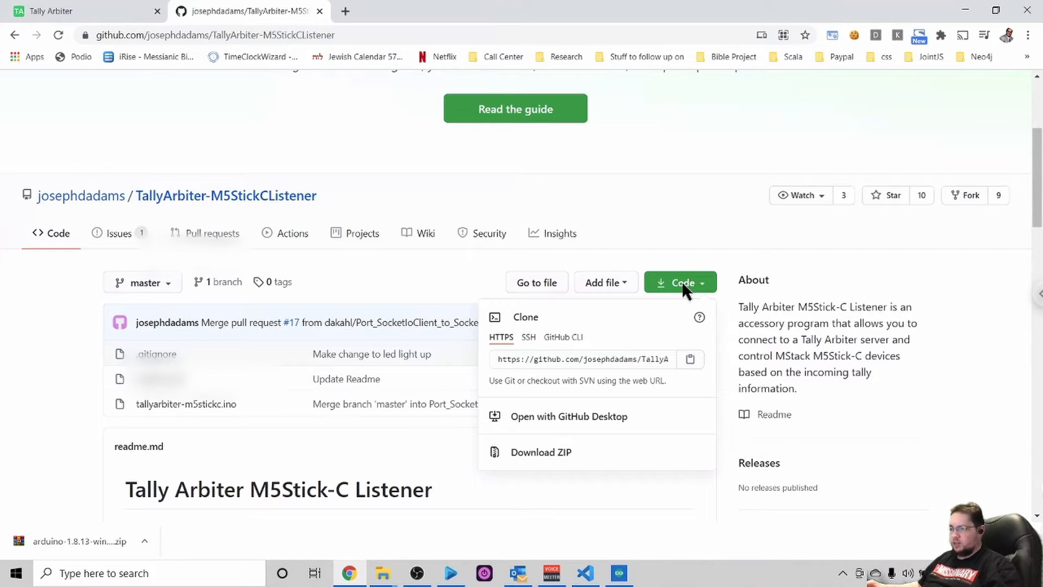
{"action": "left_click", "coordinate": [543, 454]}
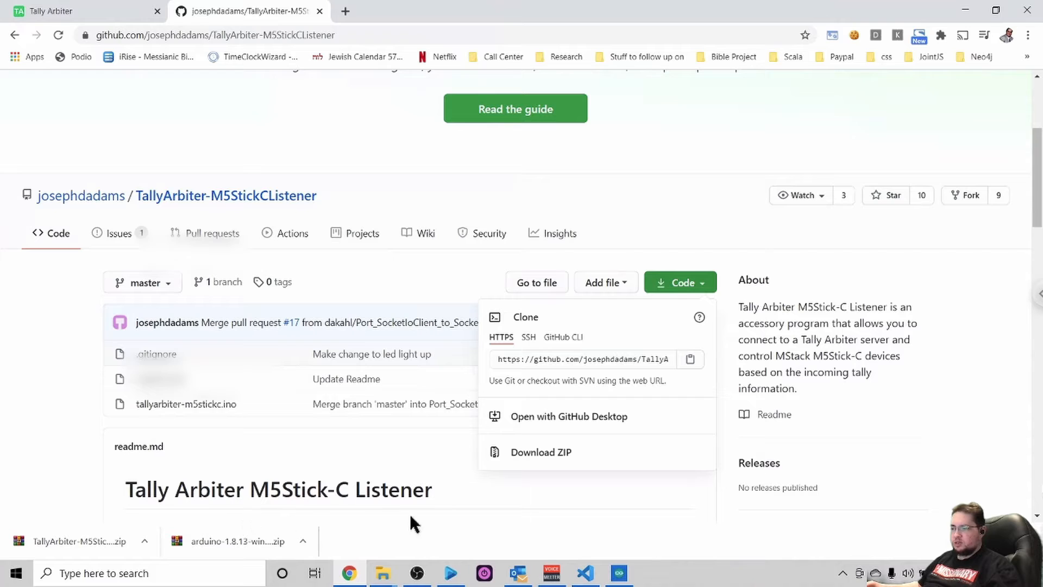
{"action": "left_click", "coordinate": [620, 576]}
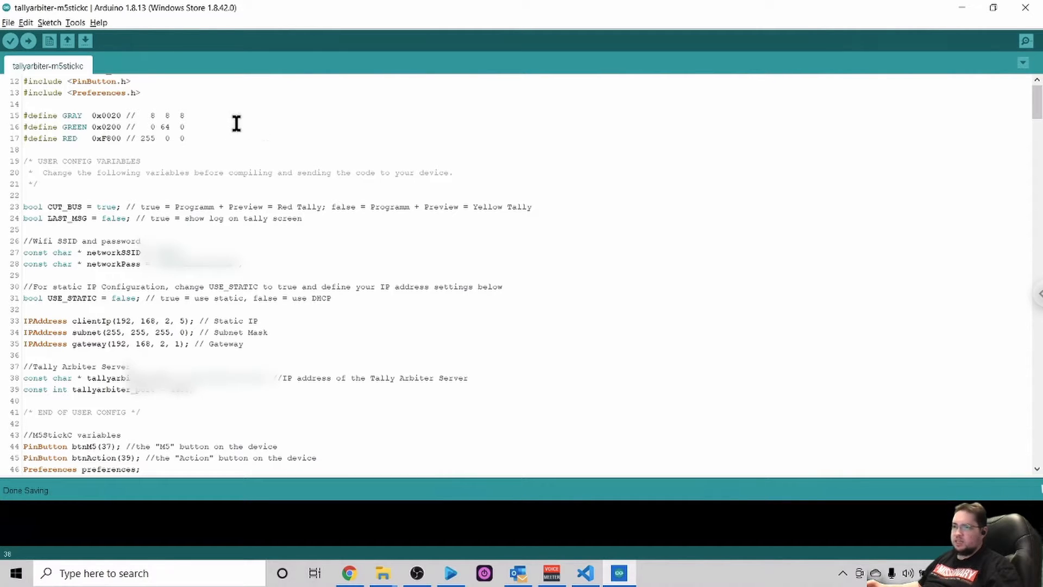
{"action": "left_click", "coordinate": [7, 22]}
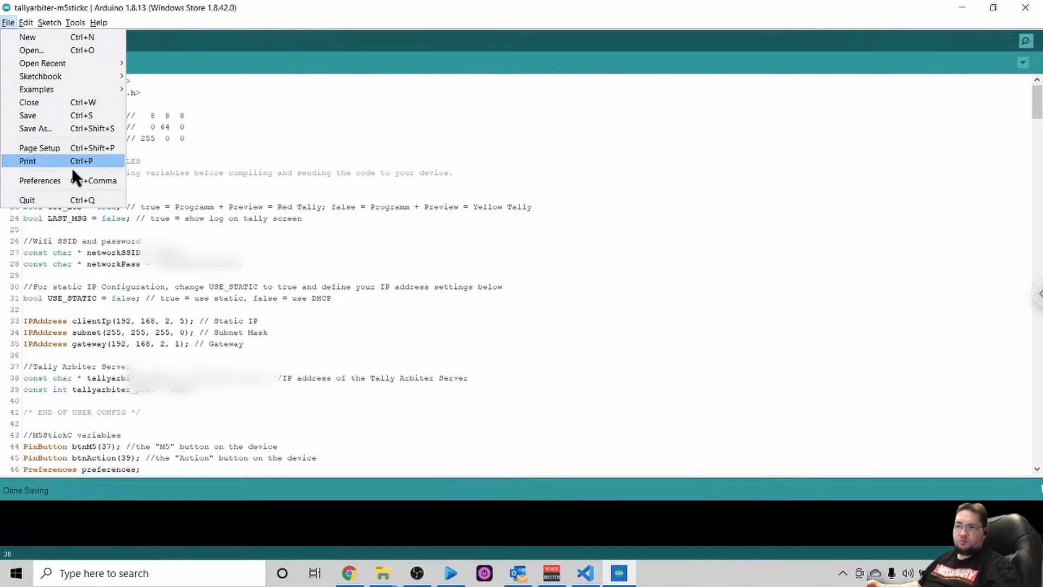
{"action": "left_click", "coordinate": [51, 180]}
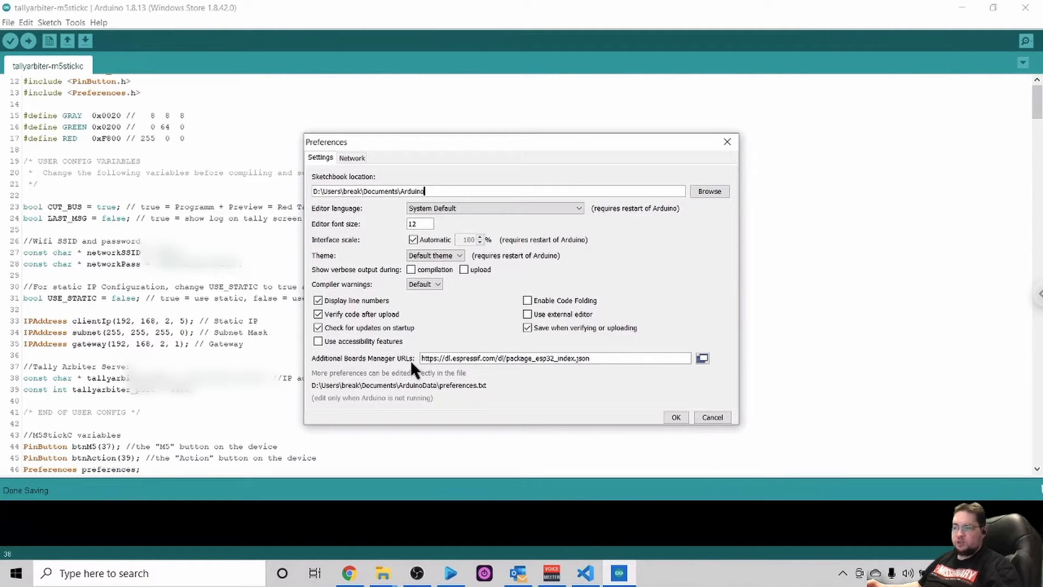
{"action": "left_click", "coordinate": [600, 360]}
{"action": "left_click_drag", "start_coordinate": [605, 358], "coordinate": [430, 358]}
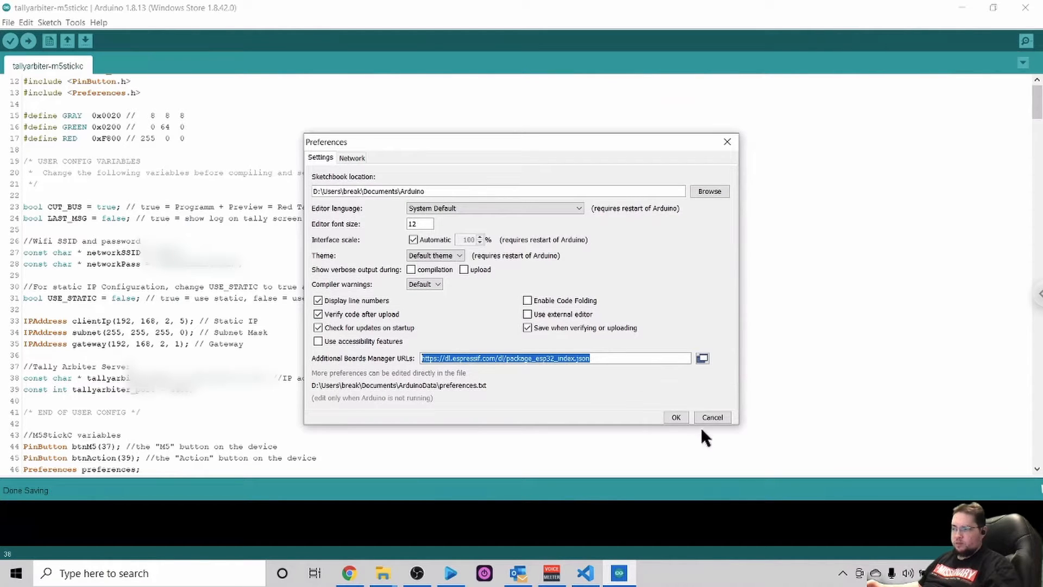
{"action": "left_click", "coordinate": [675, 416]}
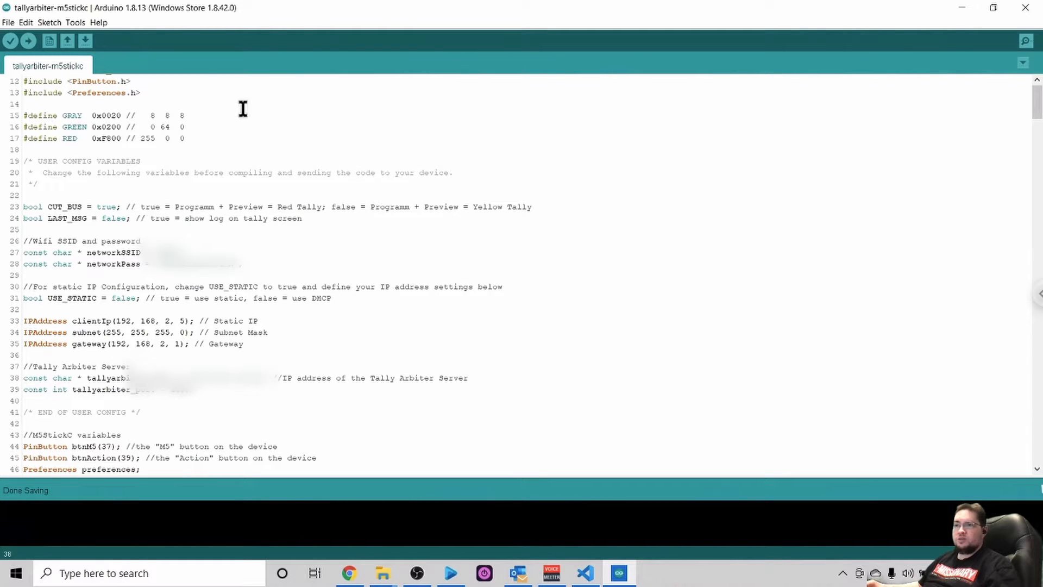
- Search the Boards Manager for the esp32 package
{"action": "left_click", "coordinate": [77, 22]}
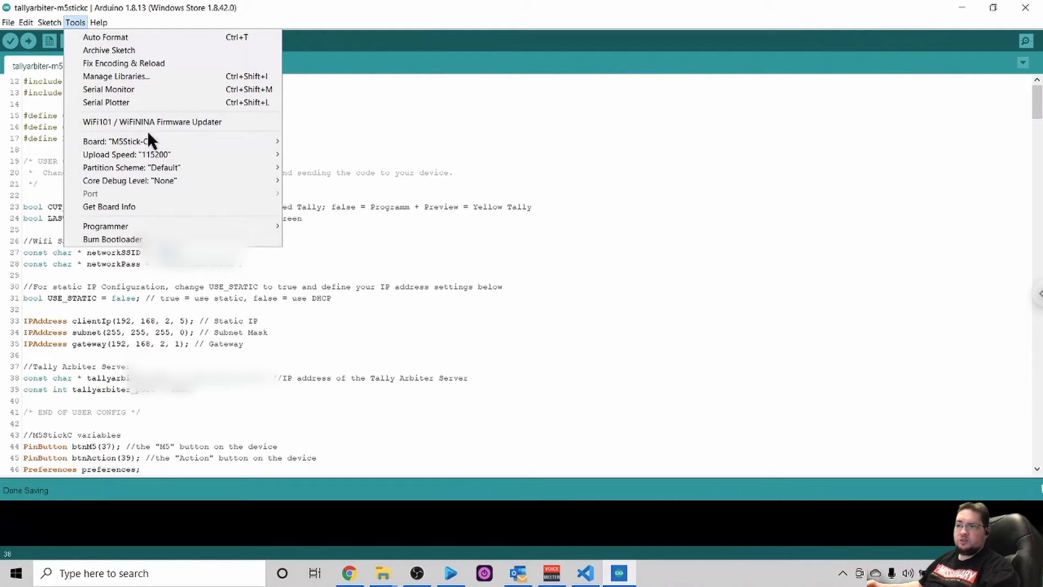
{"action": "mouse_move", "coordinate": [144, 140]}
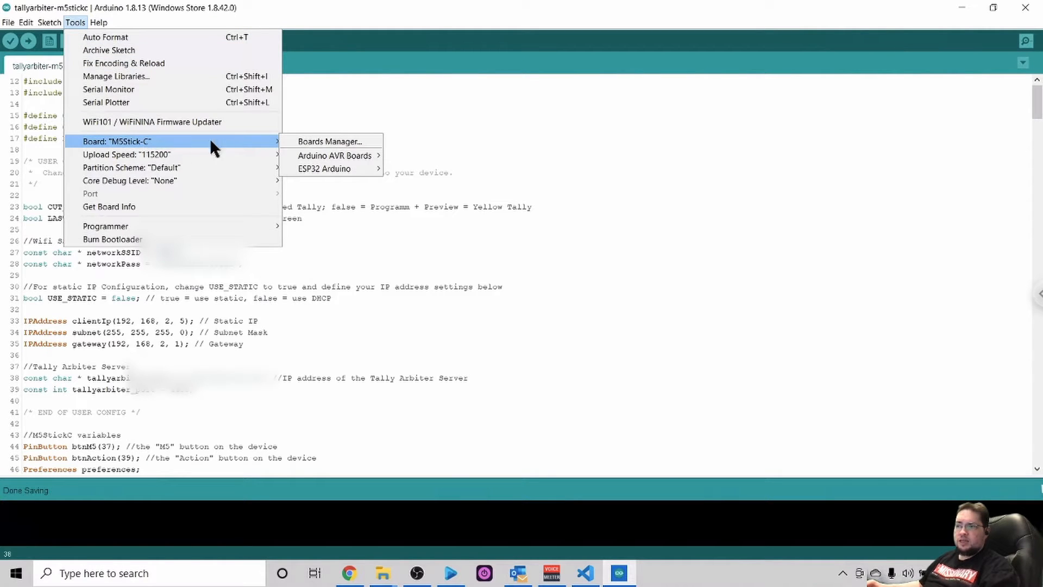
{"action": "left_click", "coordinate": [324, 143]}
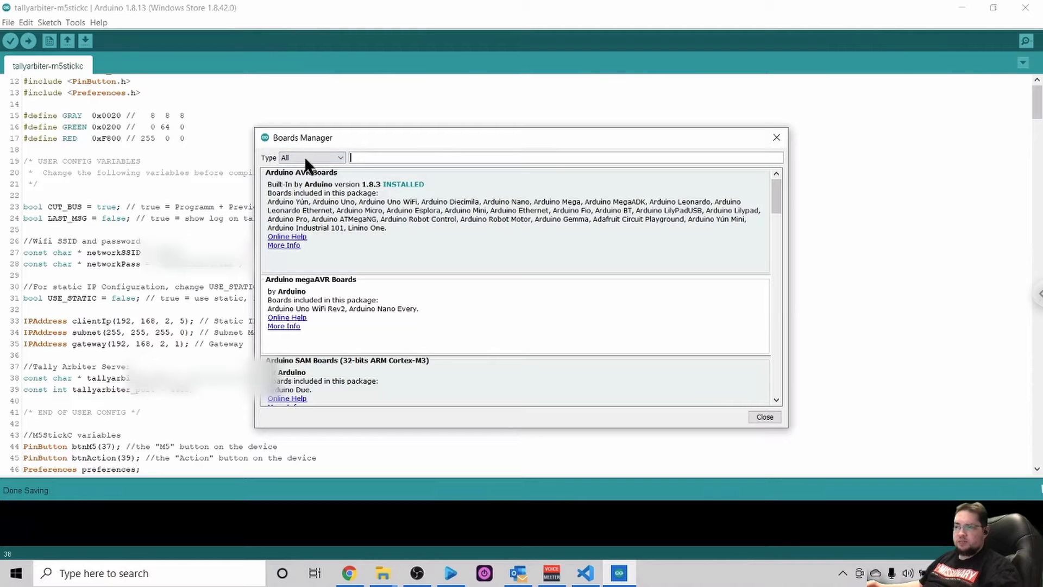
{"action": "type", "text": "esp32"}
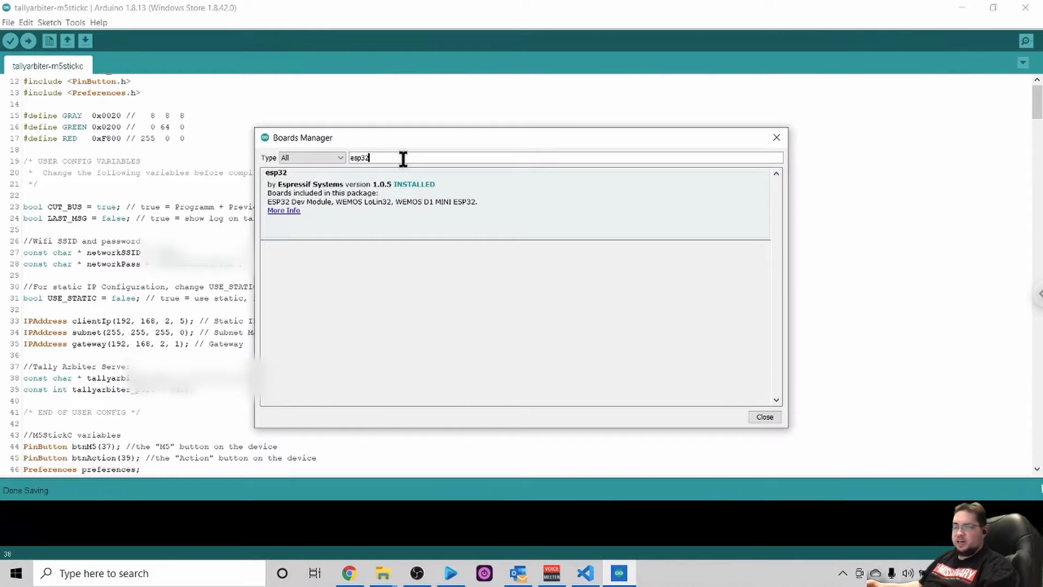
{"action": "mouse_move", "coordinate": [479, 203]}
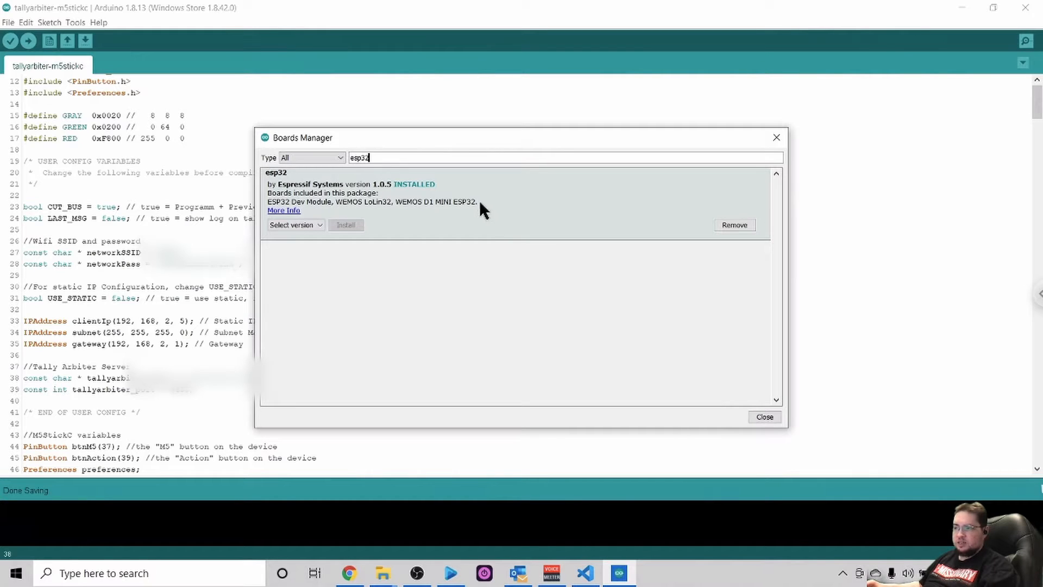
- Choose version 1.0.3 for the esp32 package, clear that version choice without installing, and close the Boards Manager
{"action": "left_click", "coordinate": [319, 225]}
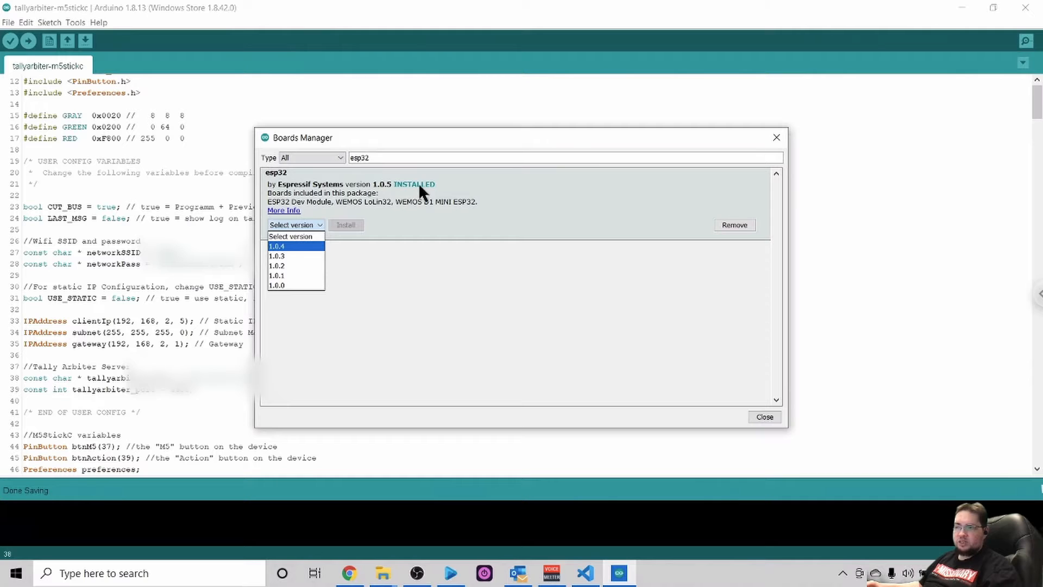
{"action": "left_click", "coordinate": [284, 256]}
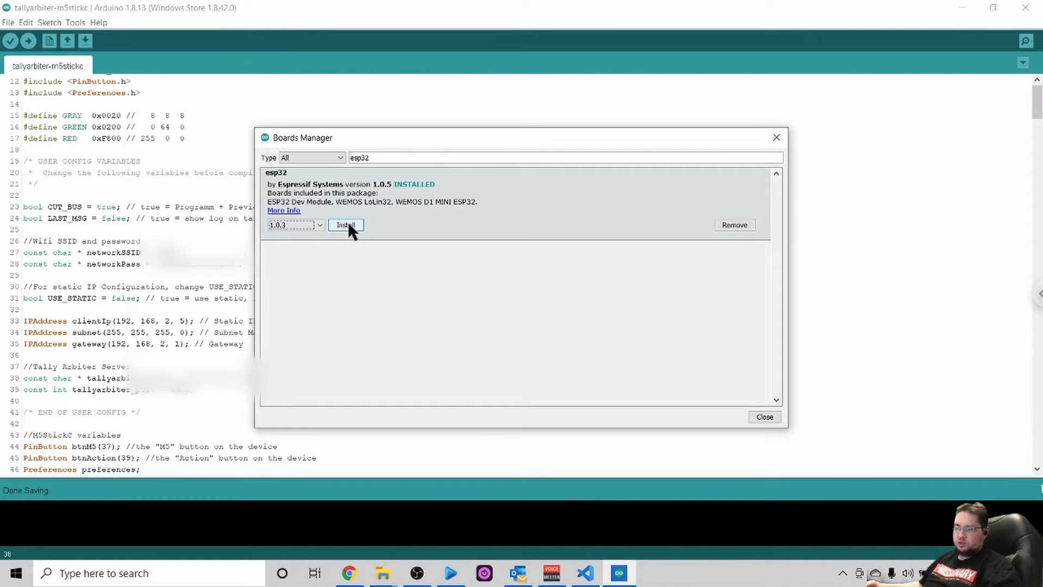
{"action": "left_click", "coordinate": [319, 225]}
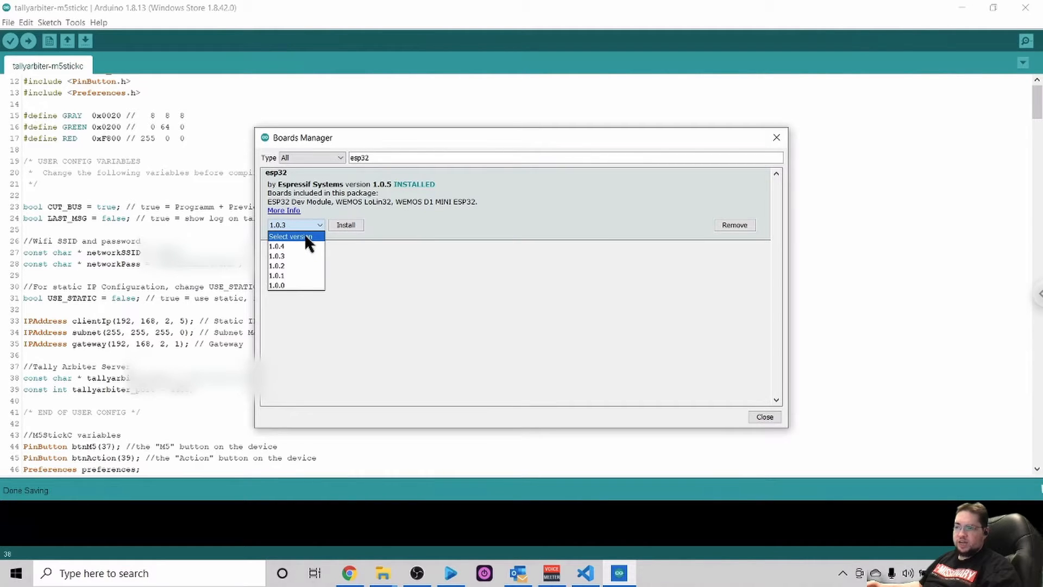
{"action": "left_click", "coordinate": [305, 236]}
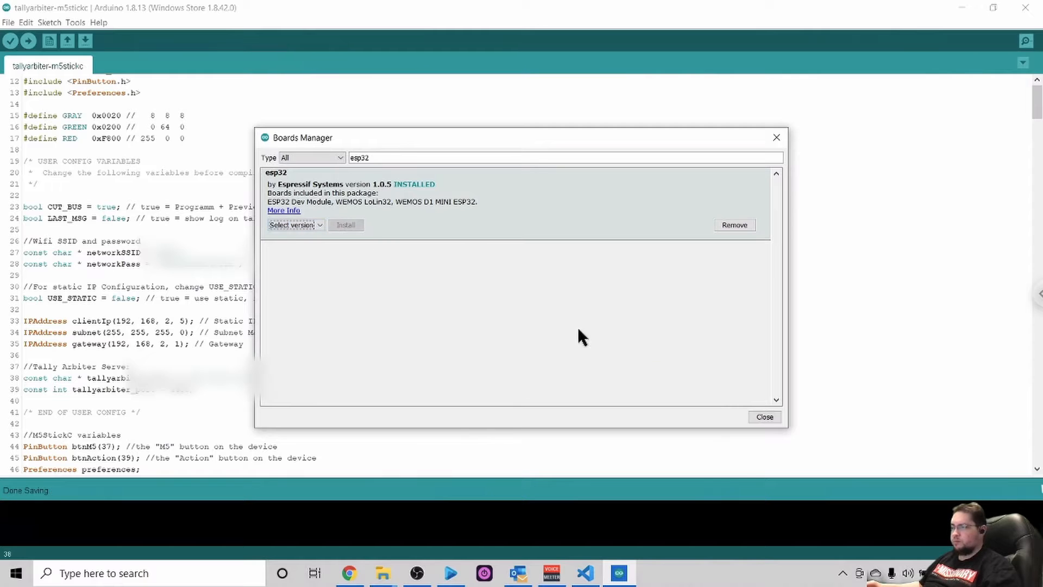
{"action": "left_click", "coordinate": [764, 417]}
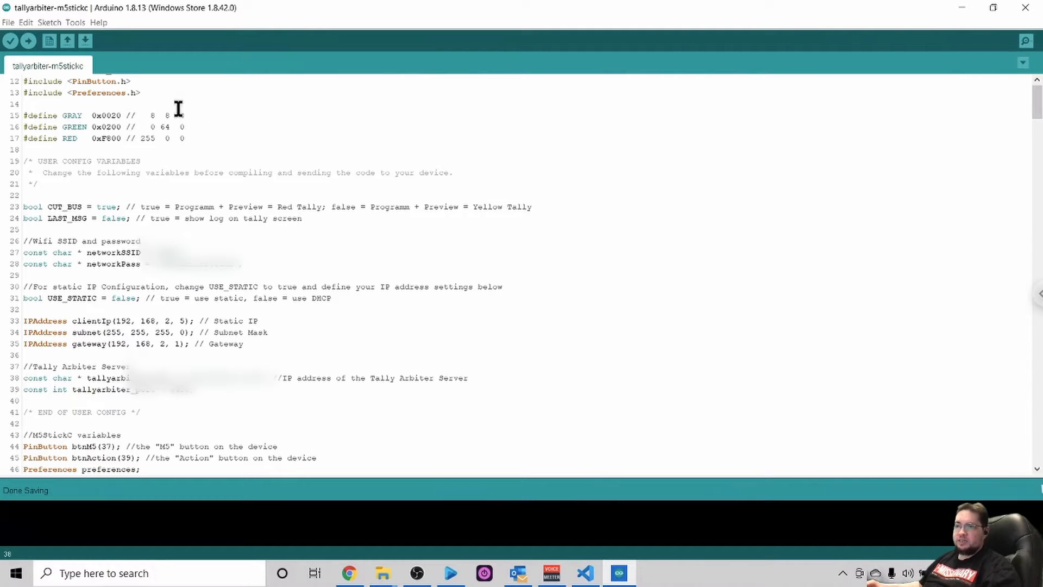
- Set the target board to M5Stick-C from the ESP32 Arduino boards
{"action": "left_click", "coordinate": [75, 23]}
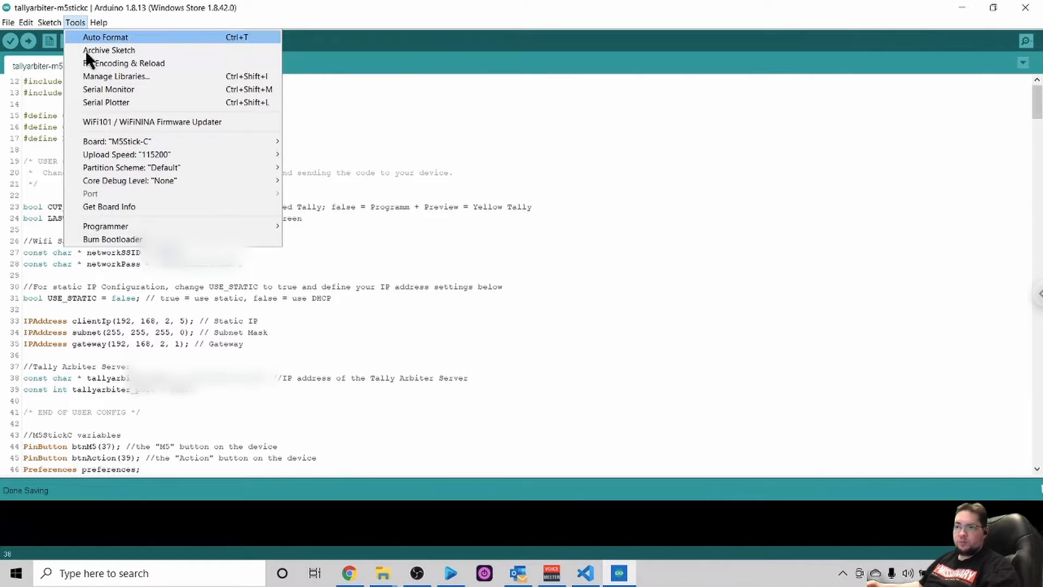
{"action": "mouse_move", "coordinate": [145, 139]}
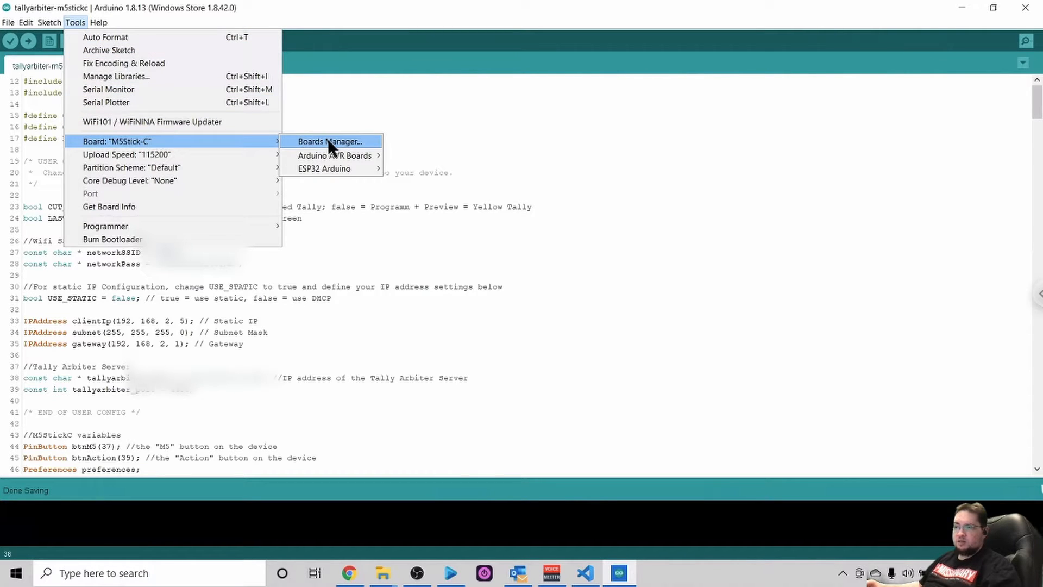
{"action": "mouse_move", "coordinate": [328, 169]}
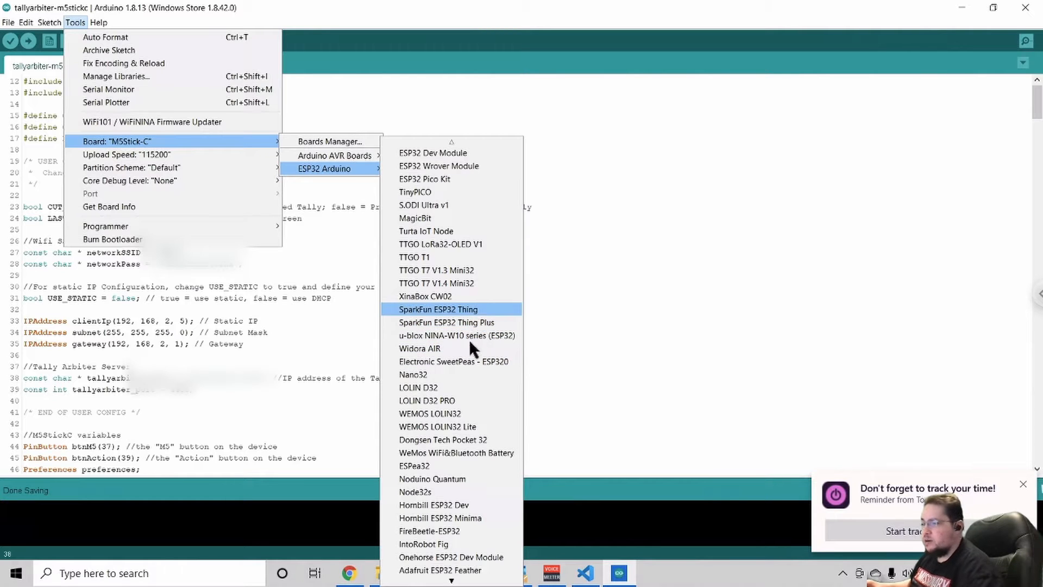
{"action": "mouse_move", "coordinate": [420, 582]}
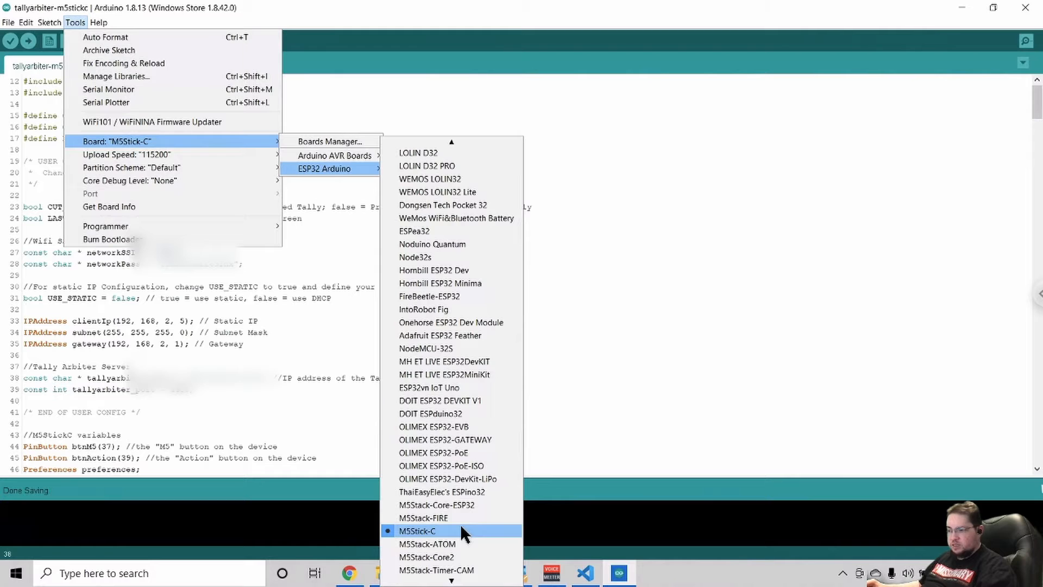
{"action": "left_click", "coordinate": [432, 530]}
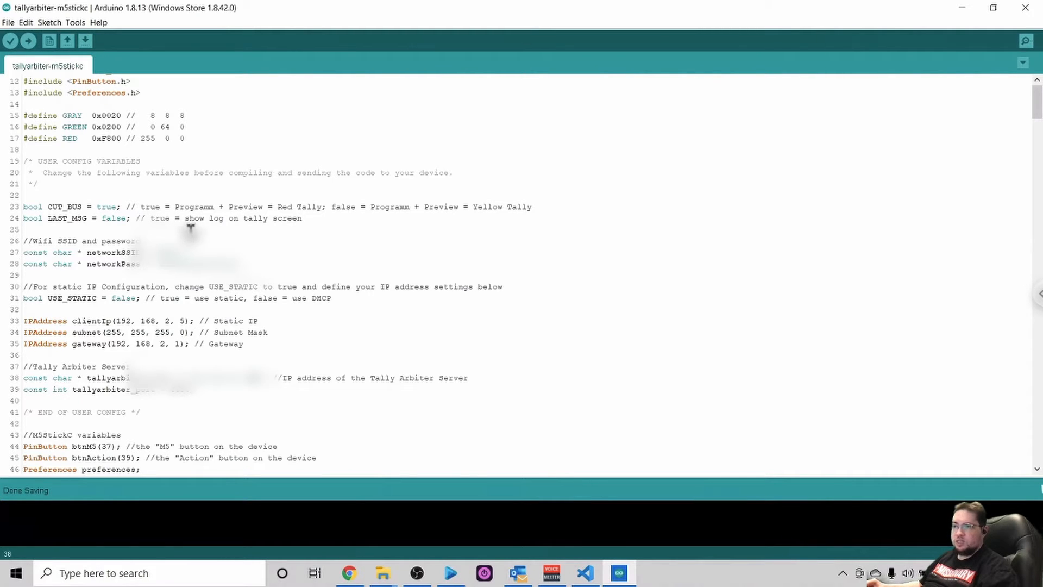
- Search the Library Manager for m5stick to find the library included at the start of the sketch
{"action": "scroll", "coordinate": [229, 229], "scroll_direction": "up", "scroll_amount": 4}
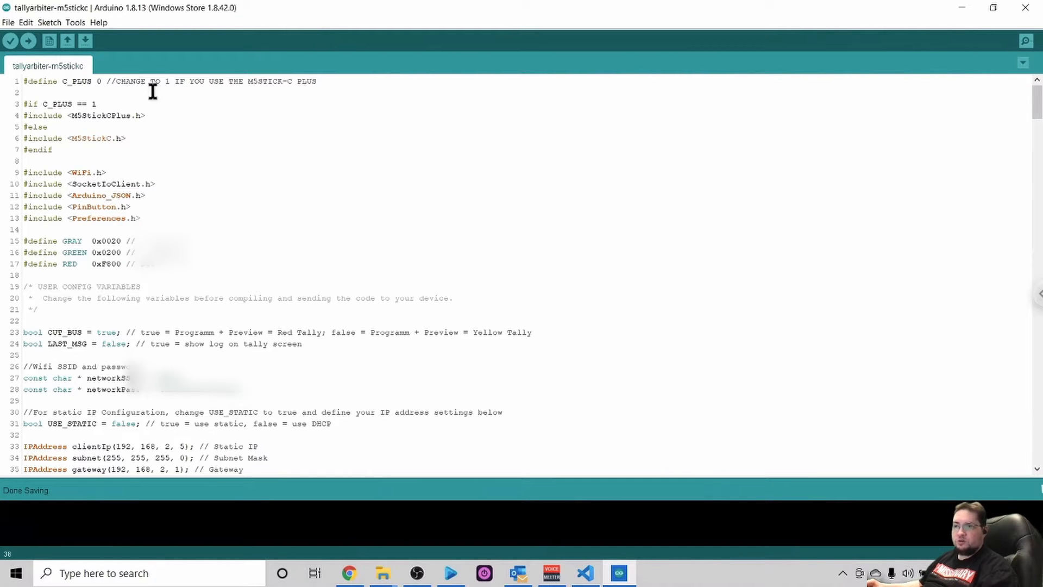
{"action": "left_click", "coordinate": [76, 21]}
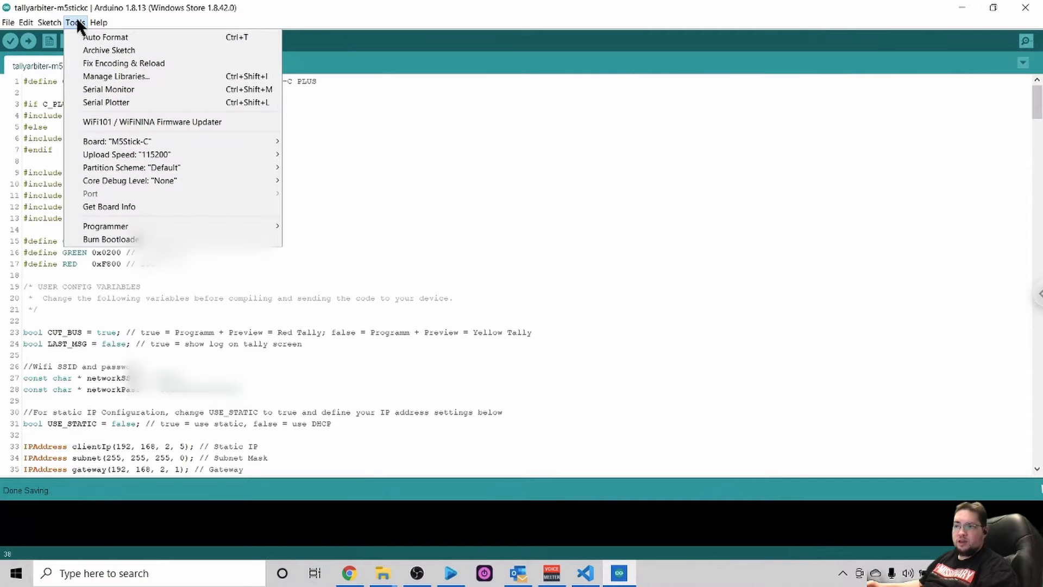
{"action": "left_click", "coordinate": [126, 76]}
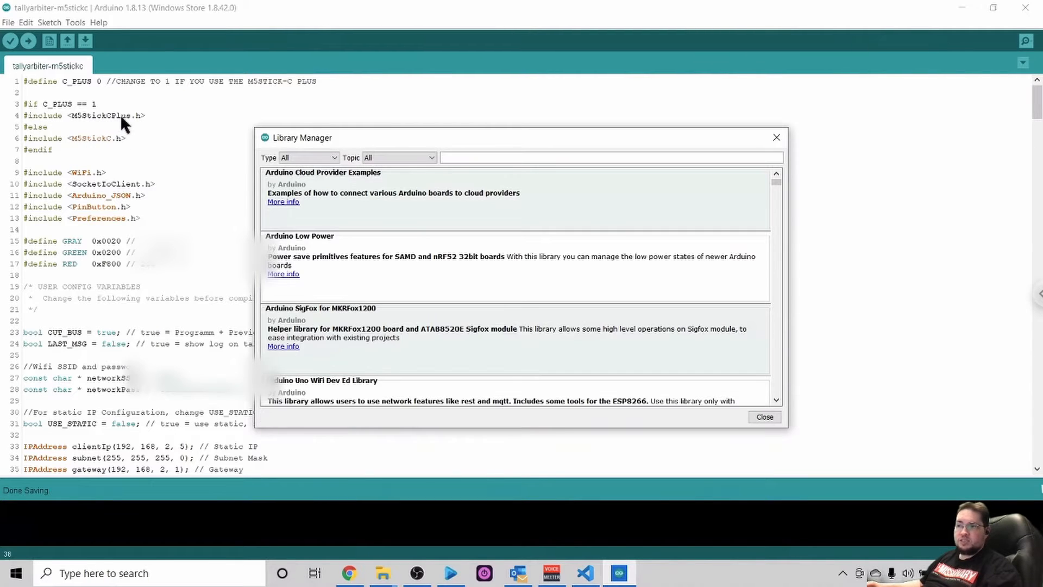
{"action": "mouse_move", "coordinate": [504, 171]}
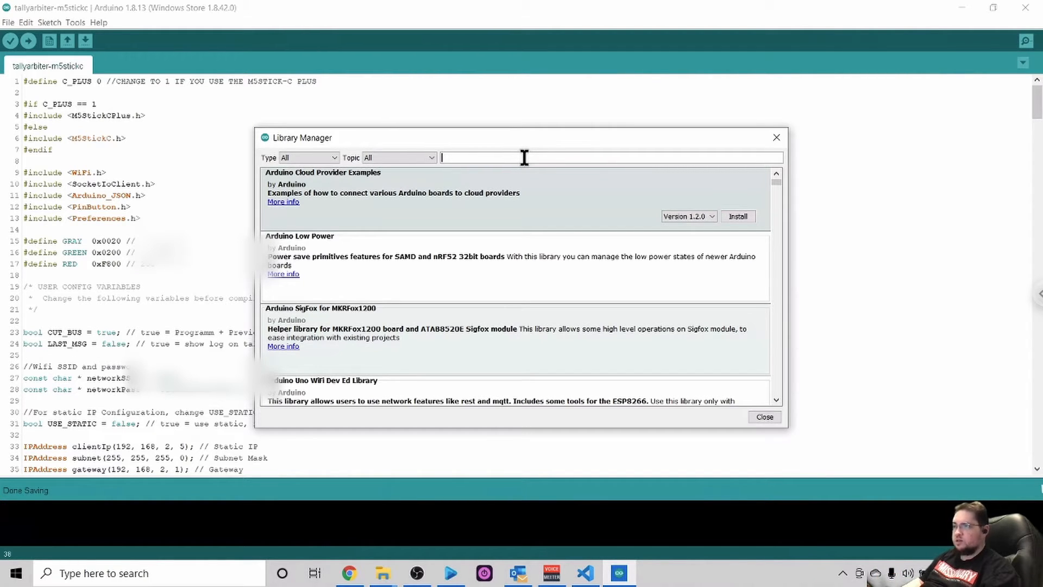
{"action": "type", "text": "m5stick"}
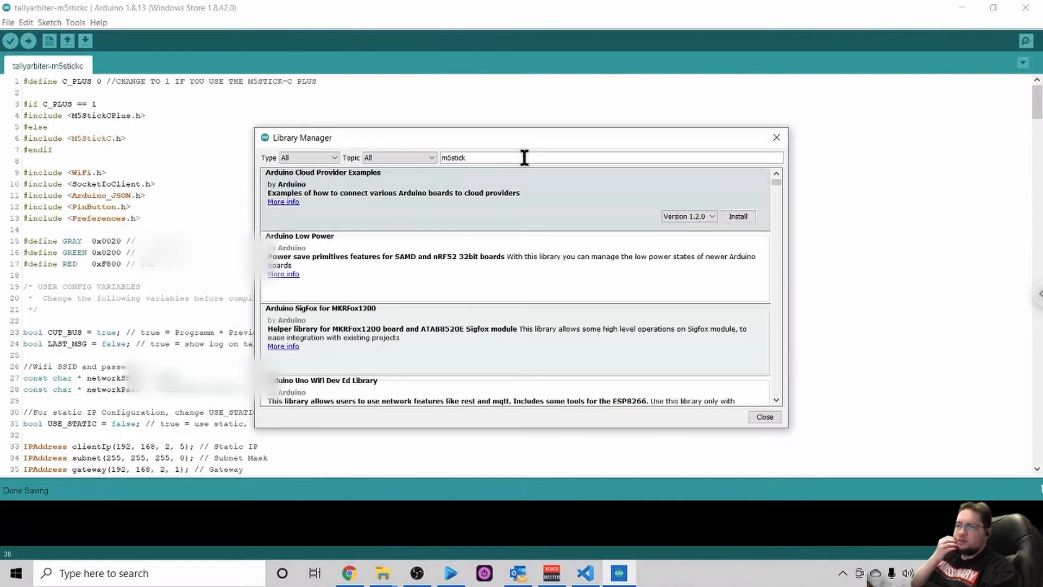
{"action": "type", "text": "c"}
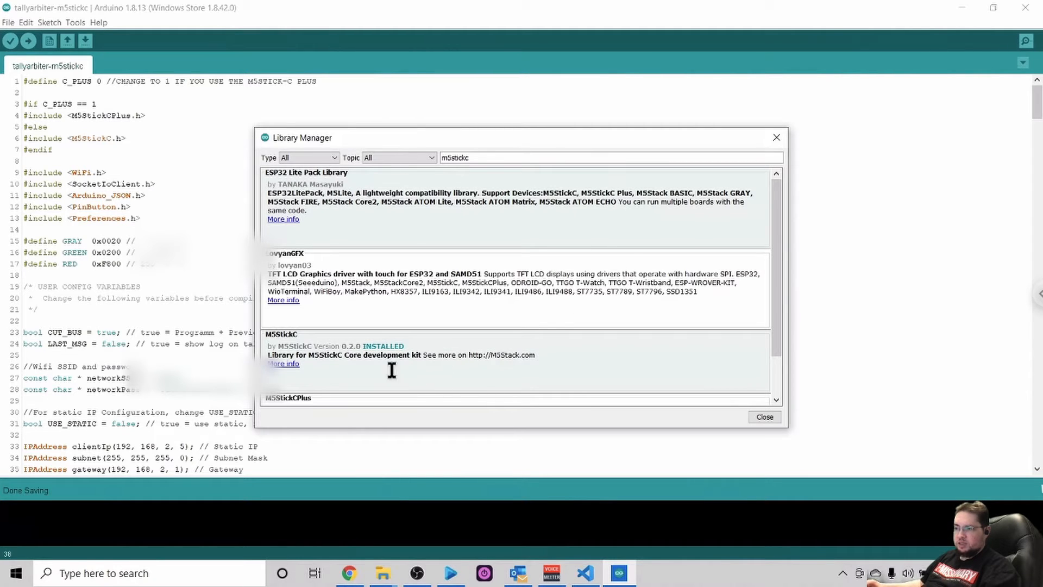
- Narrow the library search to m5stickc and examine the M5StickC and M5StickCPlus entries
{"action": "left_click", "coordinate": [303, 351]}
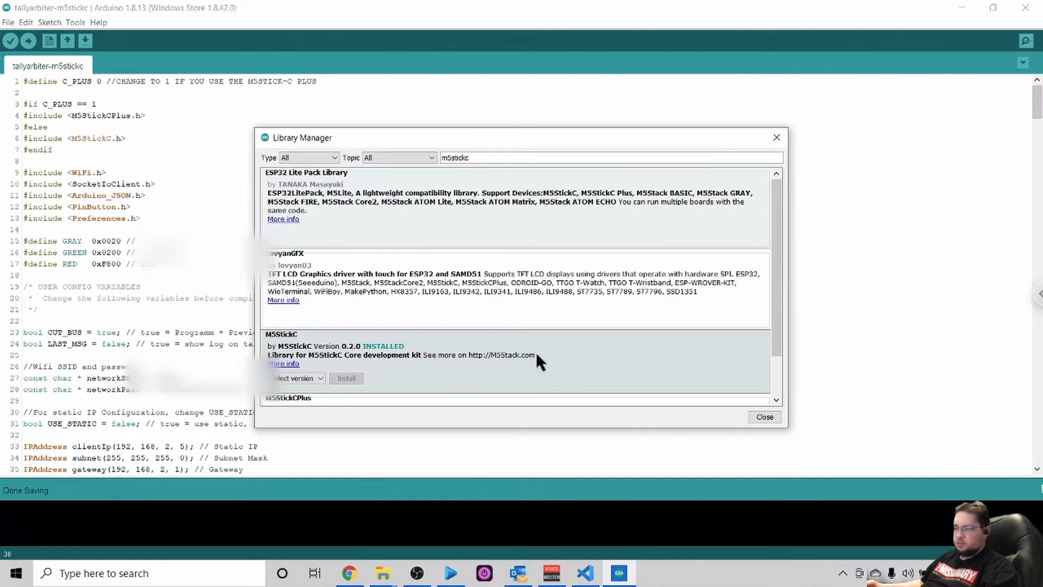
{"action": "left_click_drag", "start_coordinate": [777, 329], "coordinate": [773, 384]}
{"action": "left_click", "coordinate": [722, 377]}
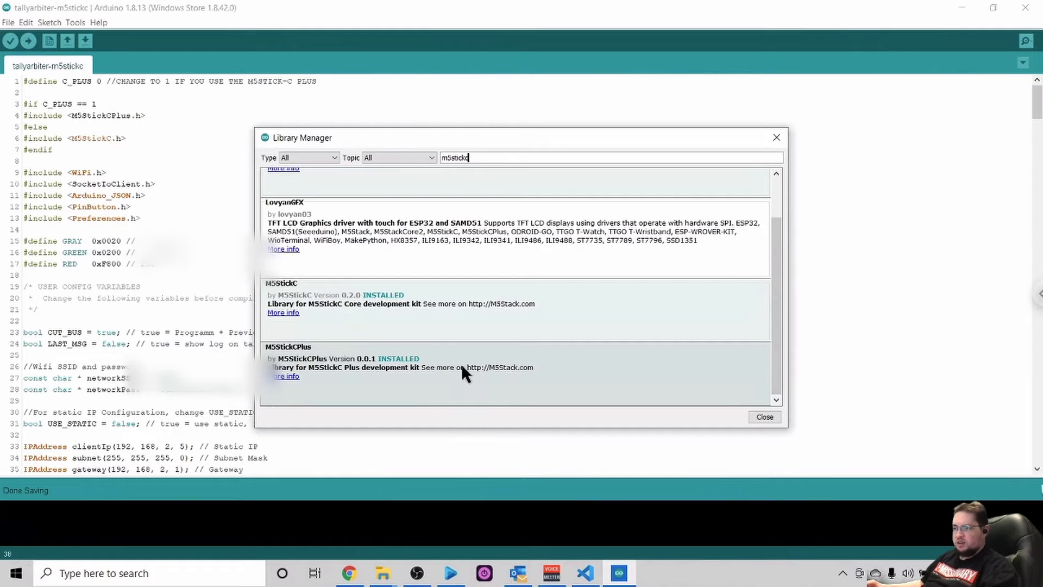
{"action": "left_click", "coordinate": [486, 302]}
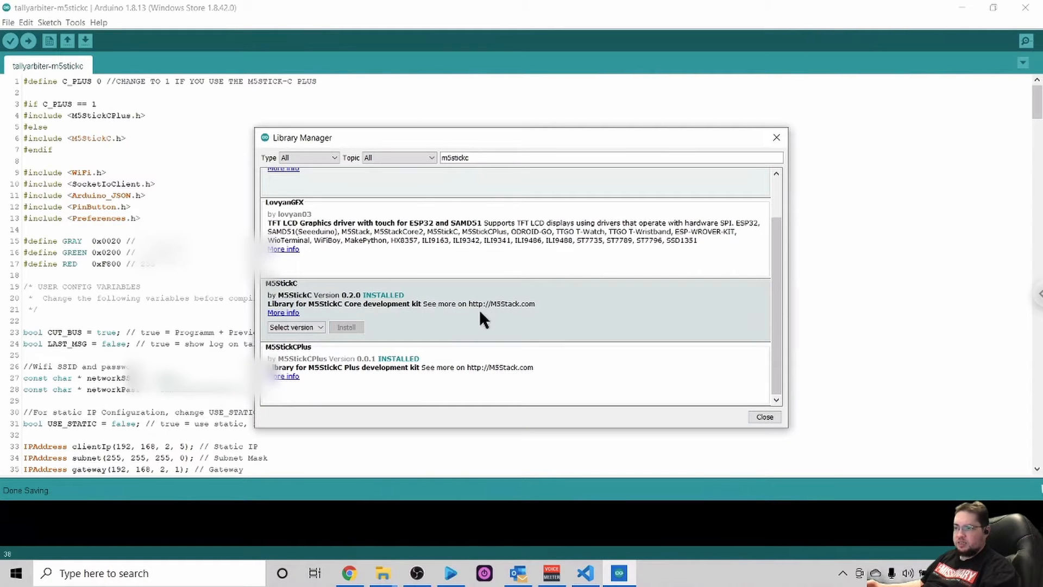
- Choose version 0.1.0 for the M5StickC library, and clear that version choice without installing
{"action": "left_click", "coordinate": [318, 328]}
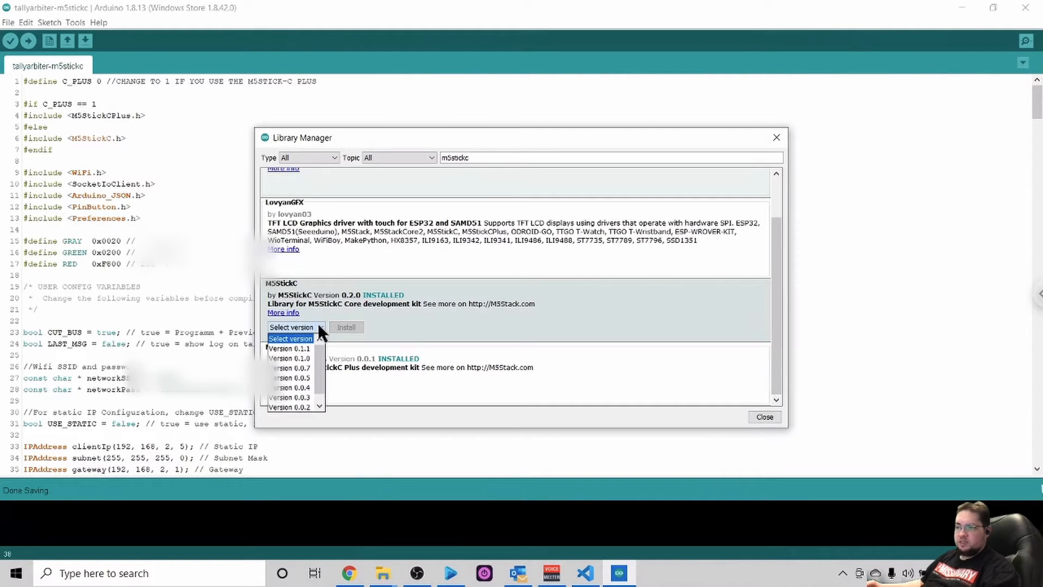
{"action": "left_click", "coordinate": [294, 357]}
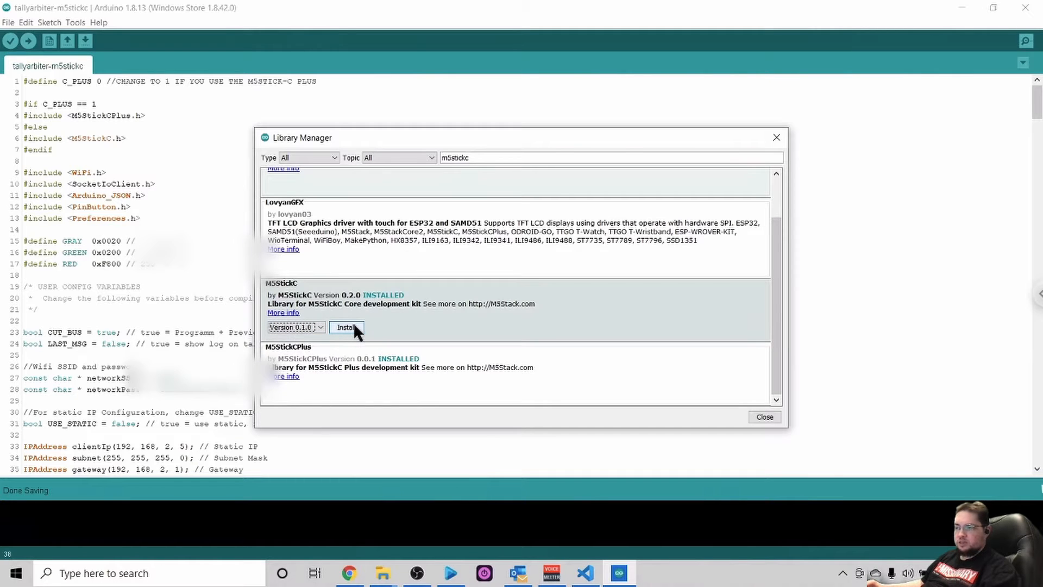
{"action": "left_click", "coordinate": [321, 325]}
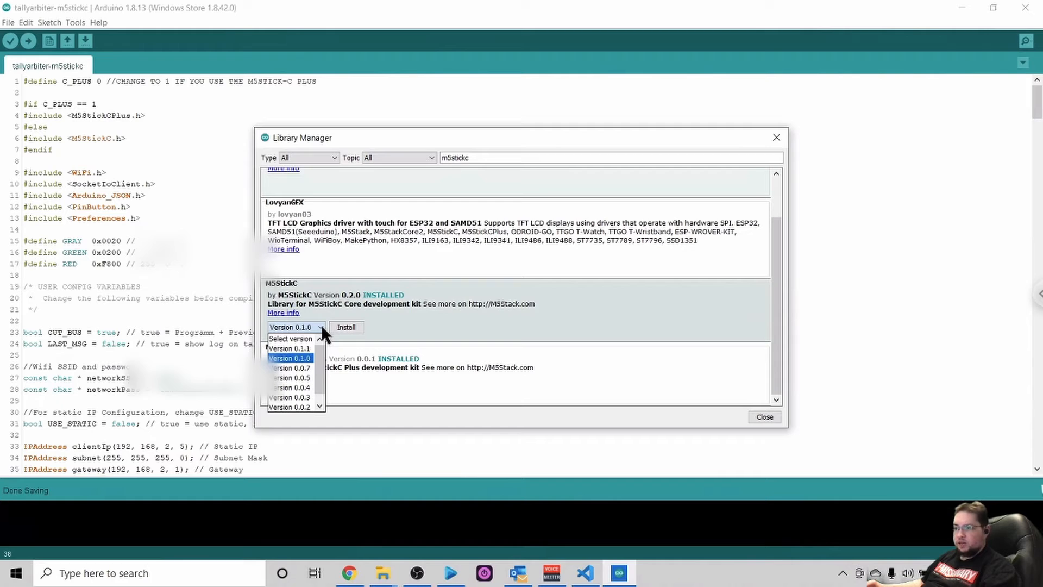
{"action": "left_click", "coordinate": [292, 339]}
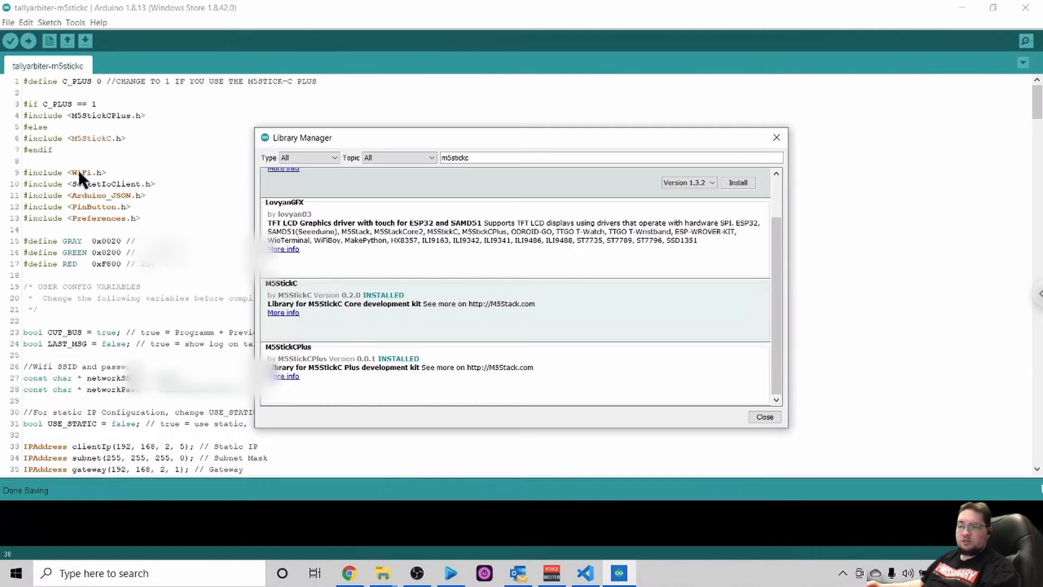
- Search the Library Manager for wifi, review the versions offered for the built-in WiFi library, and close the Library Manager
{"action": "double_click", "coordinate": [476, 160]}
{"action": "type", "text": "wifi"}
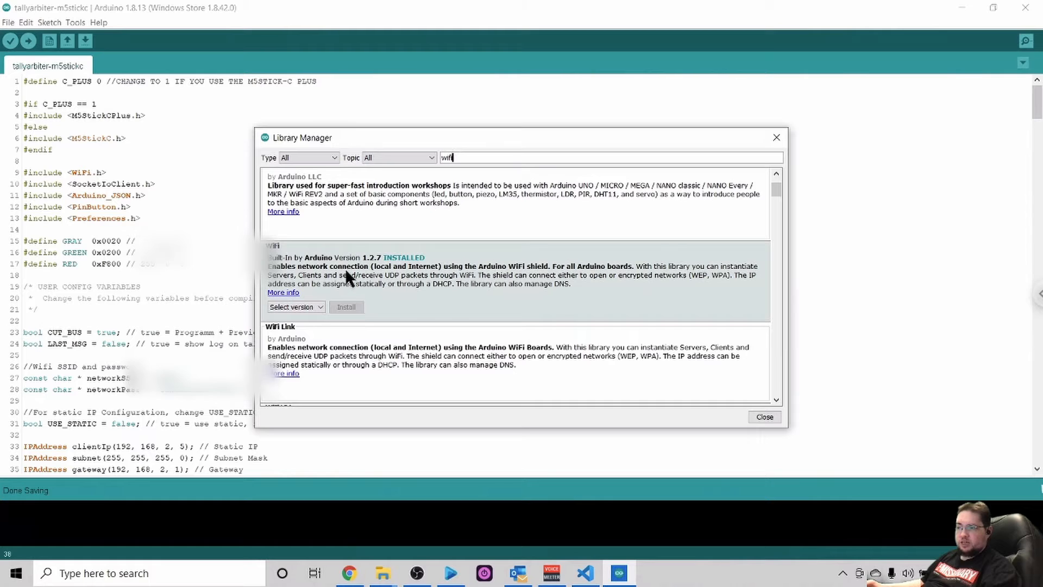
{"action": "left_click", "coordinate": [320, 308]}
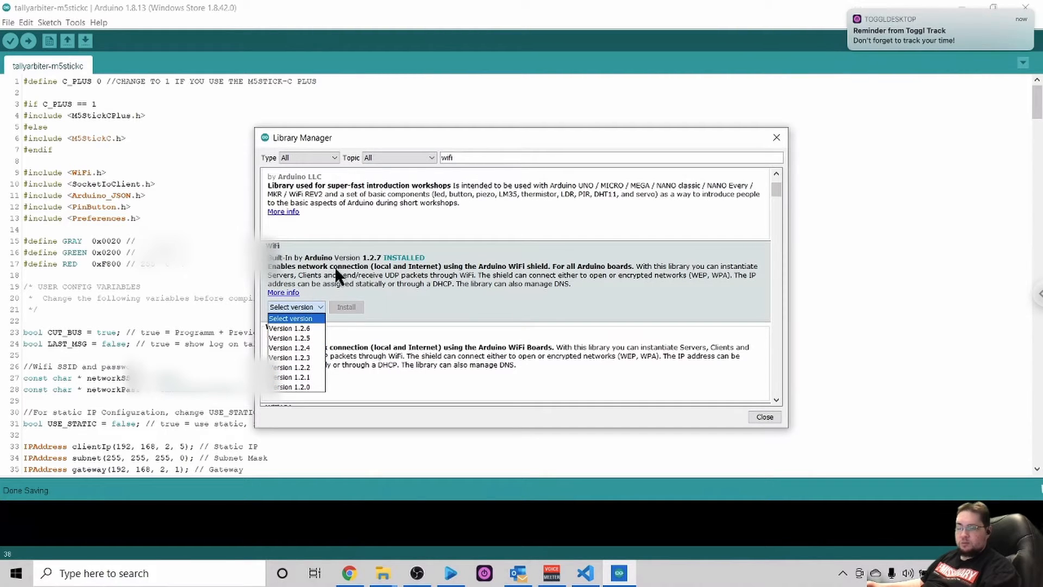
{"action": "left_click", "coordinate": [409, 268]}
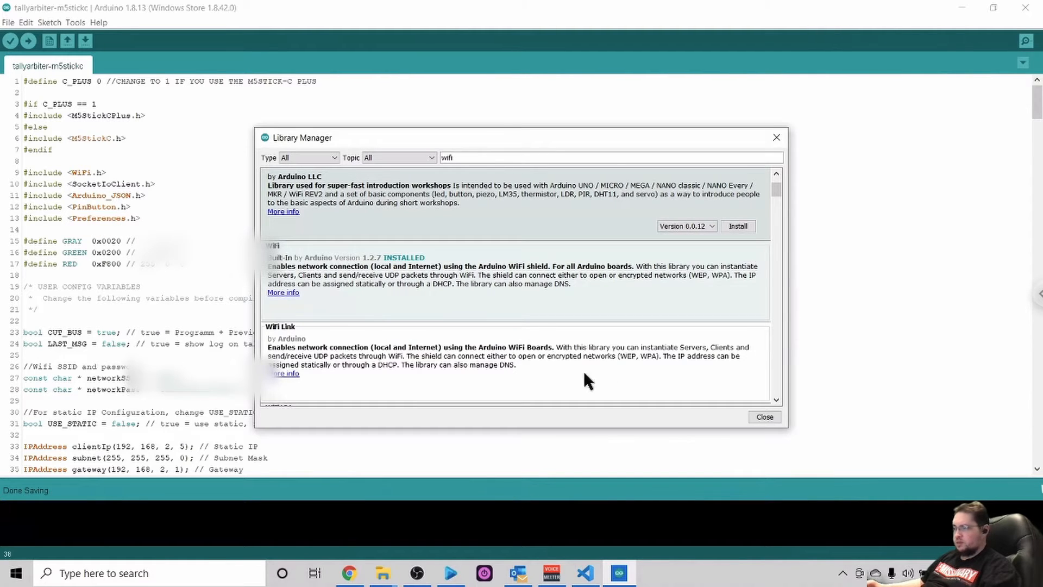
{"action": "scroll", "coordinate": [706, 388], "scroll_direction": "down", "scroll_amount": 1}
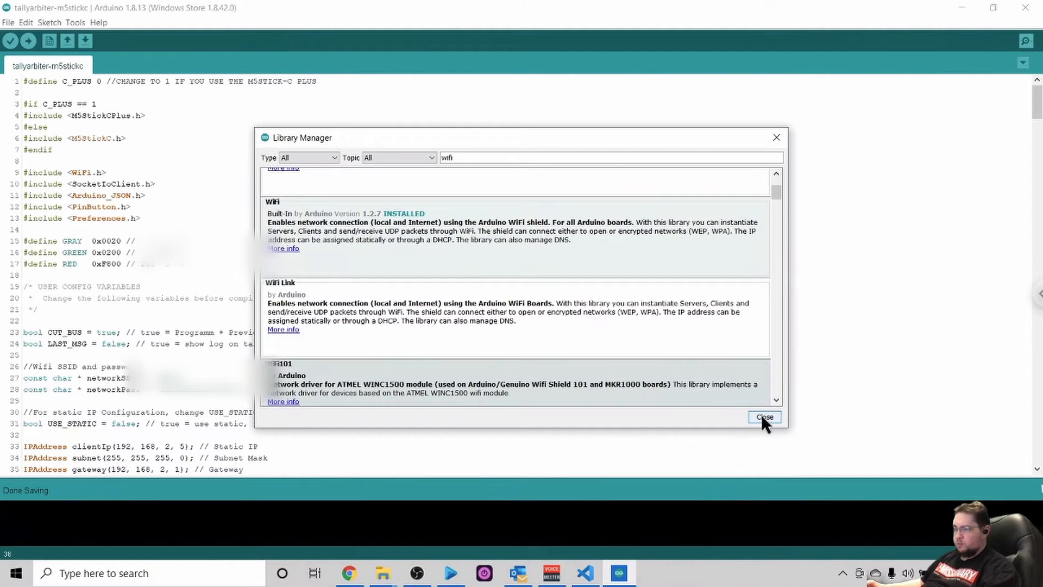
{"action": "left_click", "coordinate": [762, 417]}
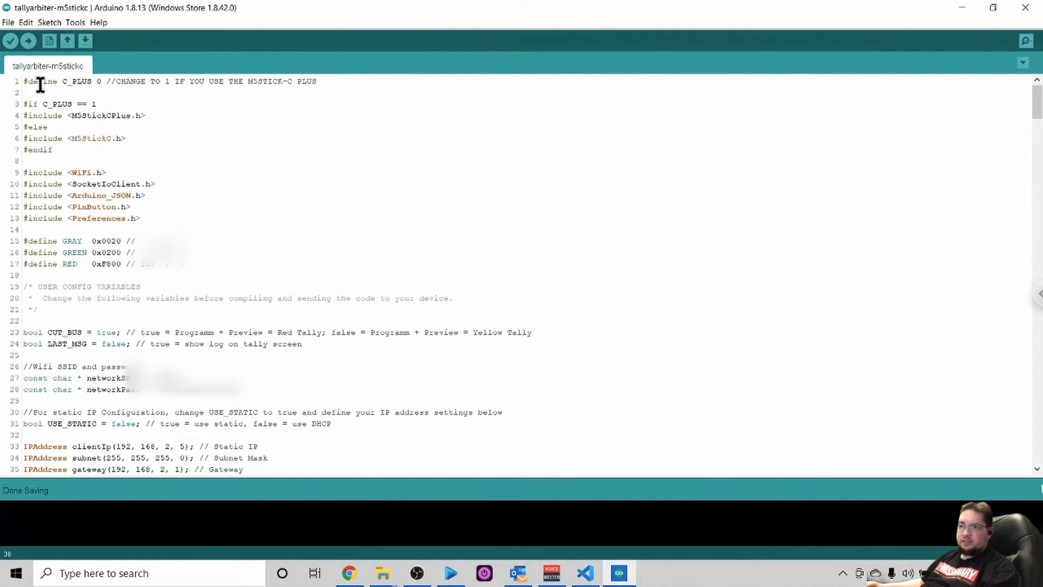
- Set the C_PLUS define on line 1 to 1 for the M5Stick-C Plus, and return it to 0
{"action": "left_click", "coordinate": [101, 81]}
{"action": "key", "text": "BackSpace"}
{"action": "type", "text": "1"}
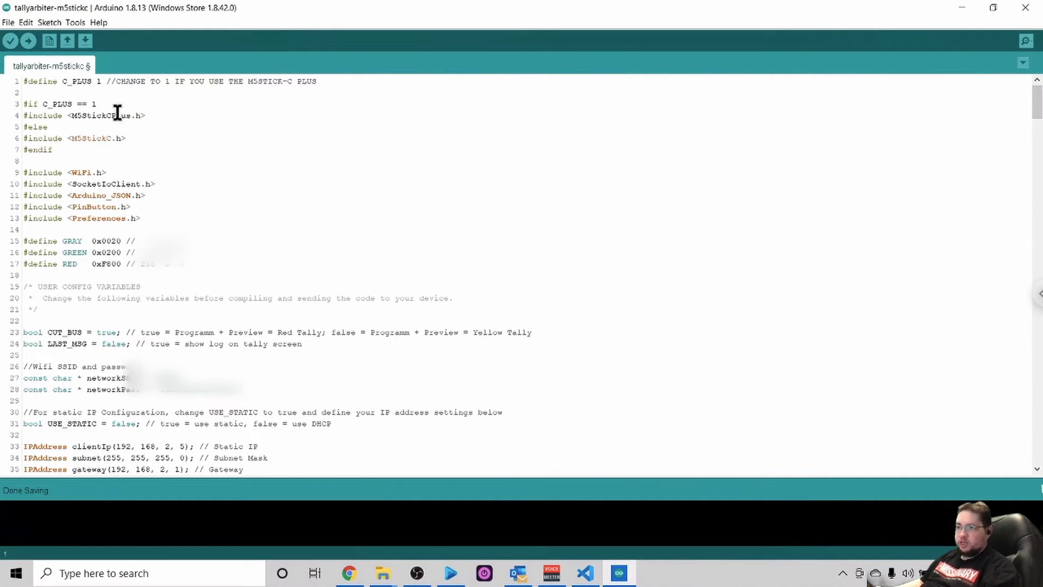
{"action": "key", "text": "BackSpace"}
{"action": "type", "text": "0"}
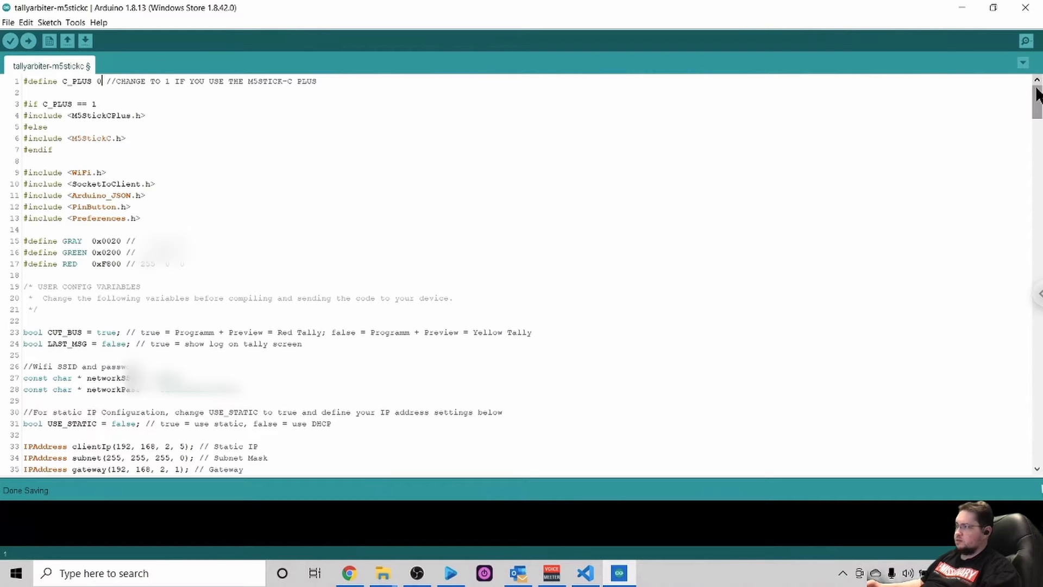
- Upload the sketch to the M5Stick-C and enlarge the output console to check the end of the upload log
{"action": "left_click_drag", "start_coordinate": [1035, 102], "coordinate": [1036, 113]}
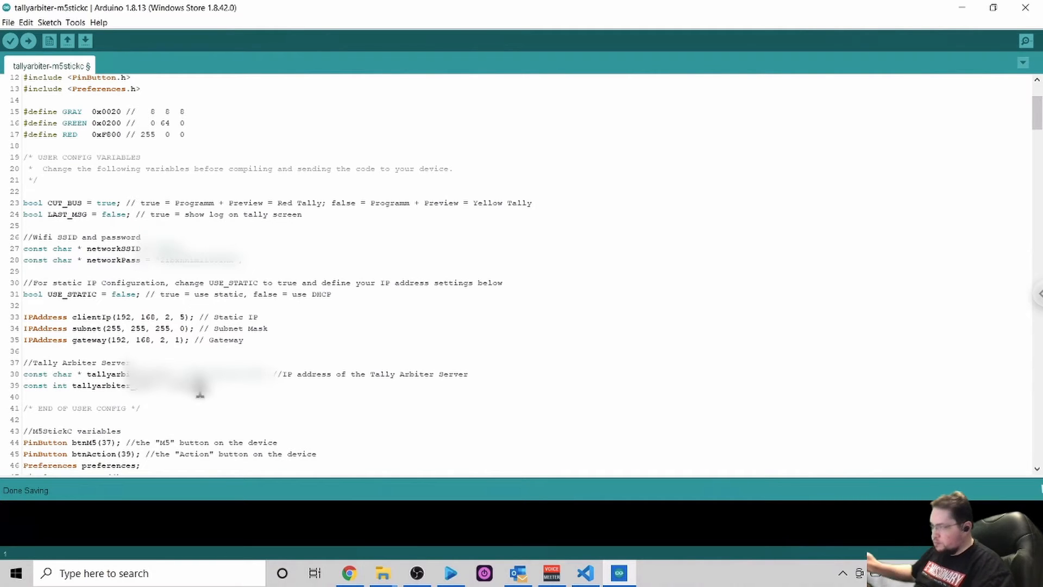
{"action": "left_click", "coordinate": [28, 41]}
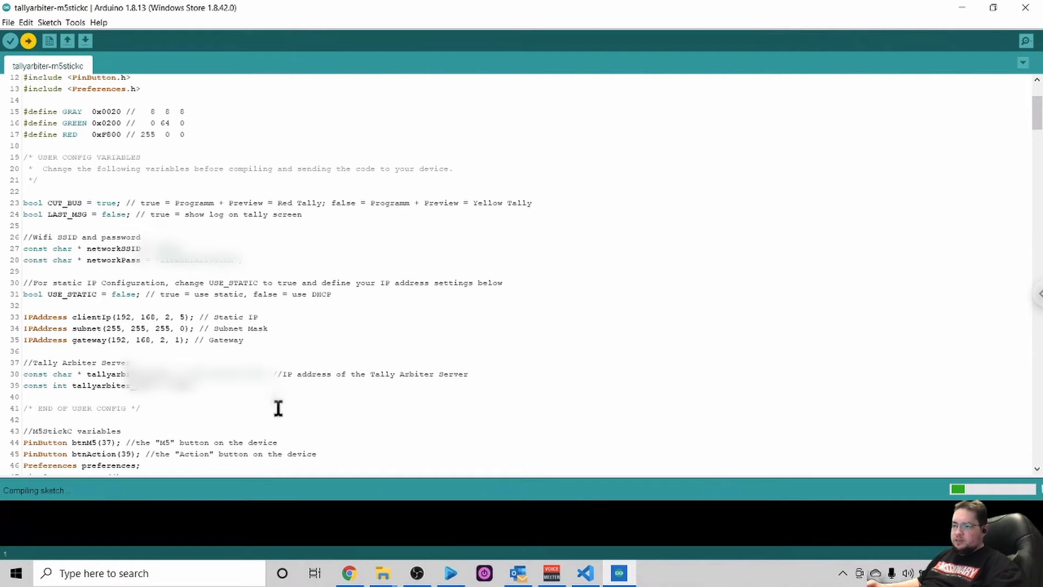
{"action": "left_click_drag", "start_coordinate": [284, 478], "coordinate": [316, 364]}
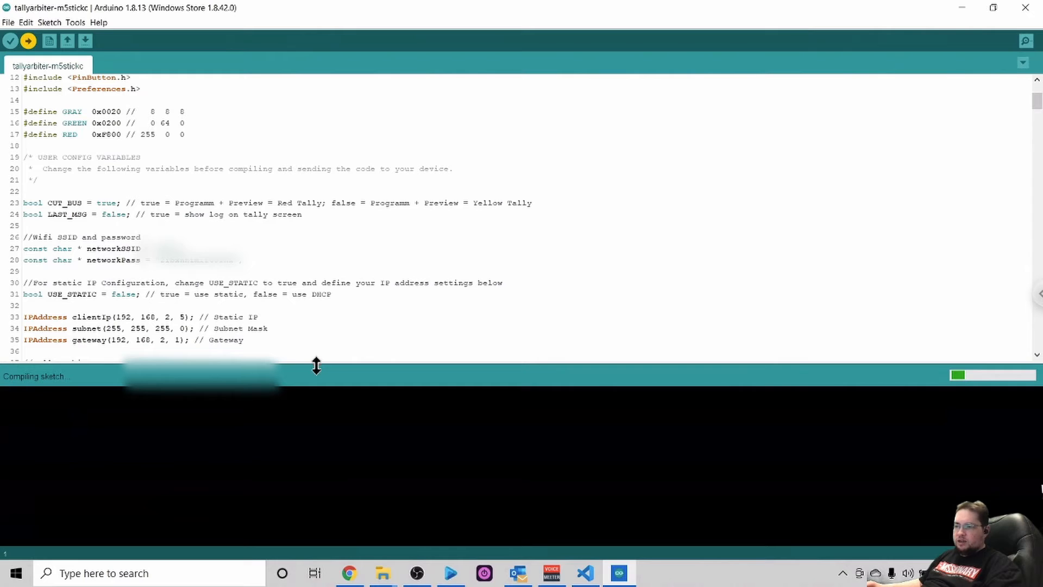
{"action": "left_click_drag", "start_coordinate": [17, 404], "coordinate": [157, 489]}
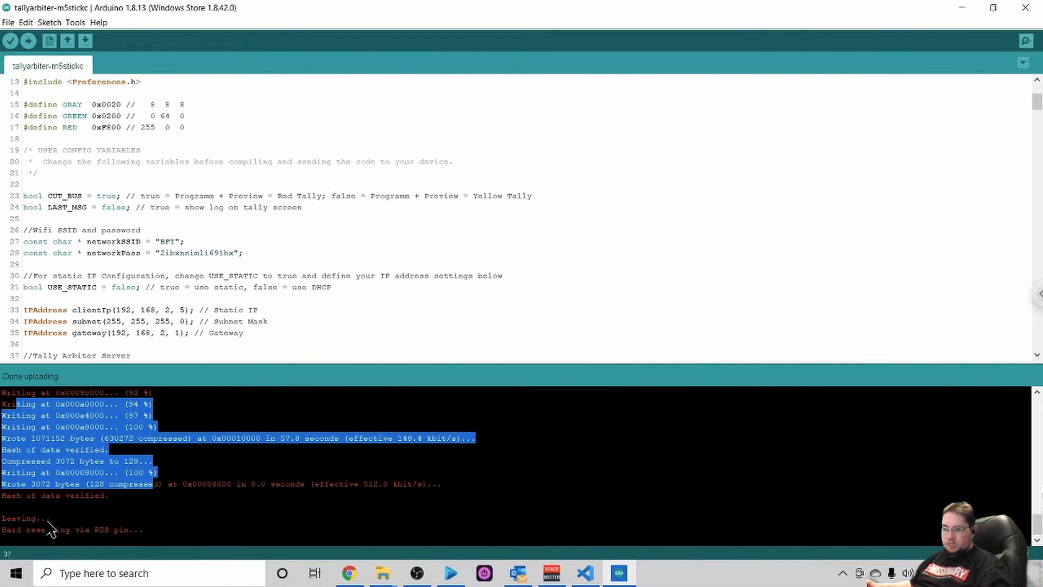
{"action": "left_click_drag", "start_coordinate": [2, 530], "coordinate": [145, 536]}
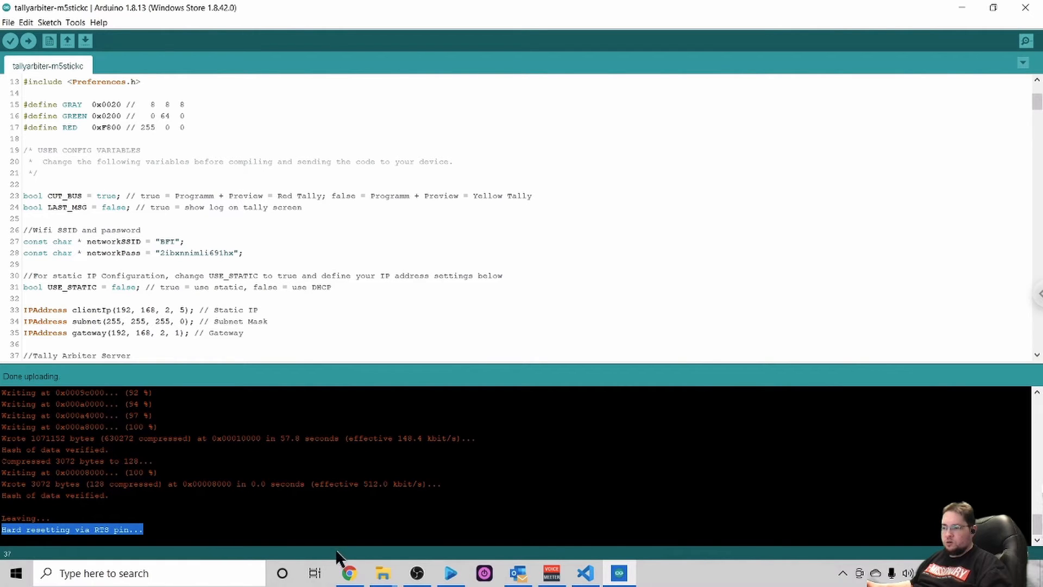
- Switch to Chrome, open Tally Arbiter at localhost:4455 in a new tab, and go to its settings page
{"action": "left_click", "coordinate": [350, 574]}
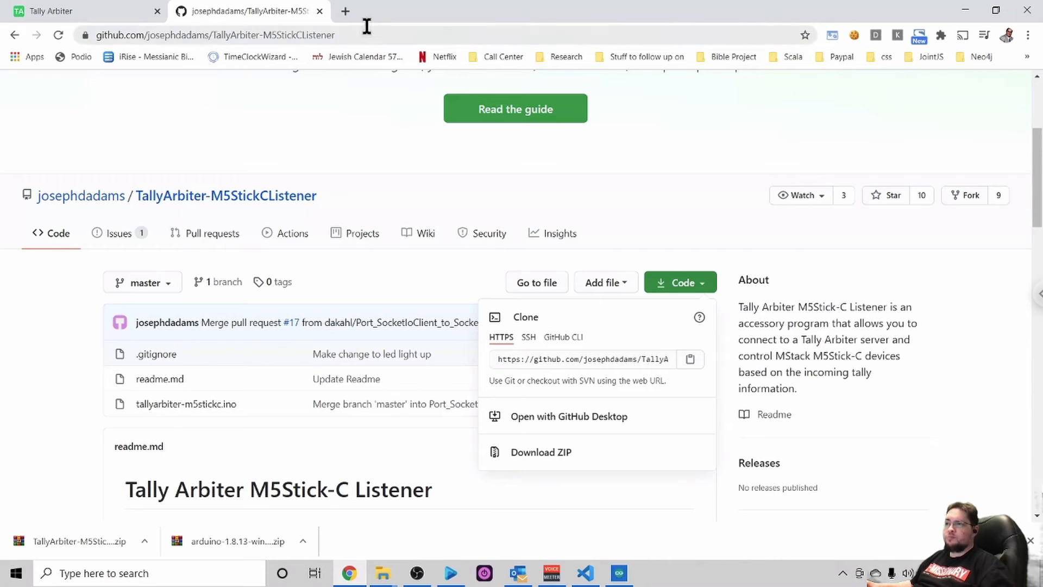
{"action": "left_click", "coordinate": [346, 12]}
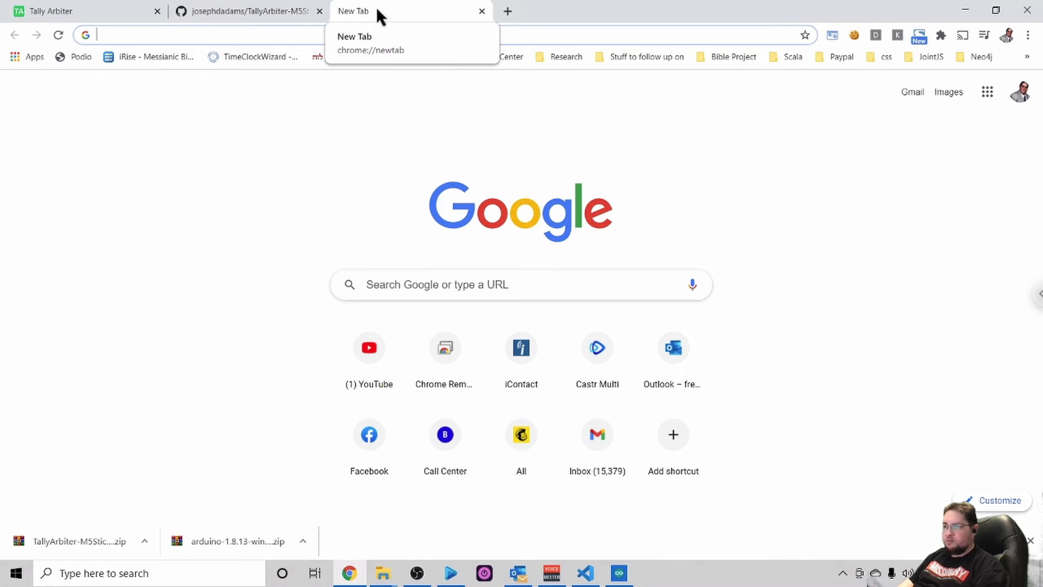
{"action": "type", "text": "loc"}
{"action": "key", "text": "Return"}
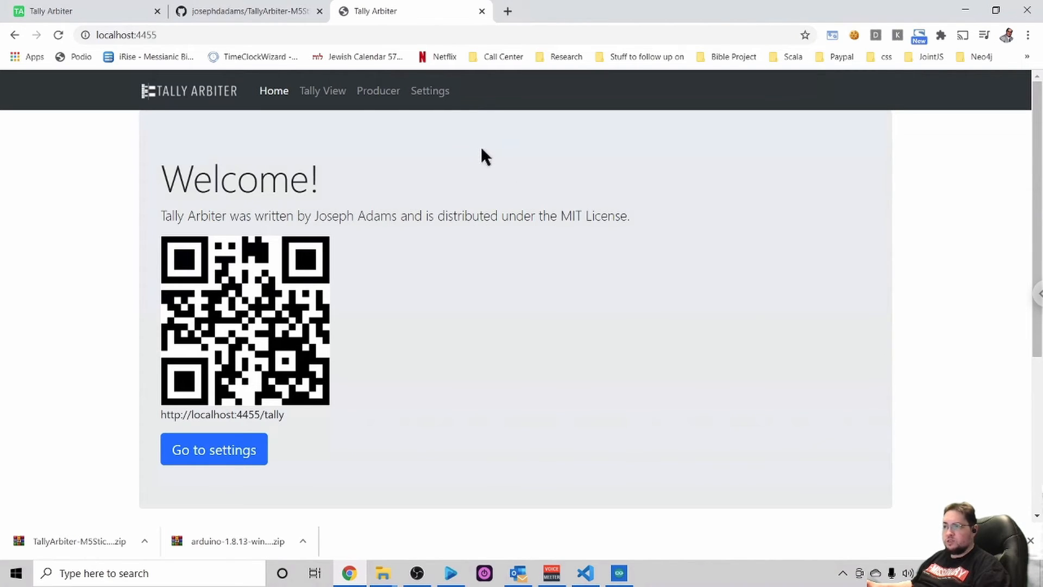
{"action": "left_click", "coordinate": [433, 97]}
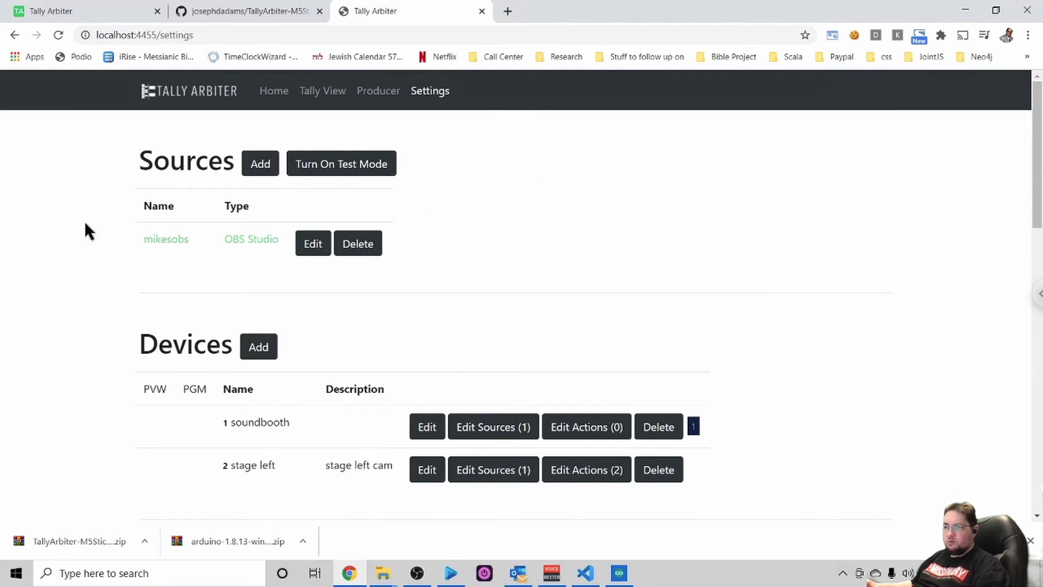
- Examine the IP address and type of the entry under Connected Listeners, and the configured devices above it
{"action": "scroll", "coordinate": [85, 225], "scroll_direction": "down", "scroll_amount": 5}
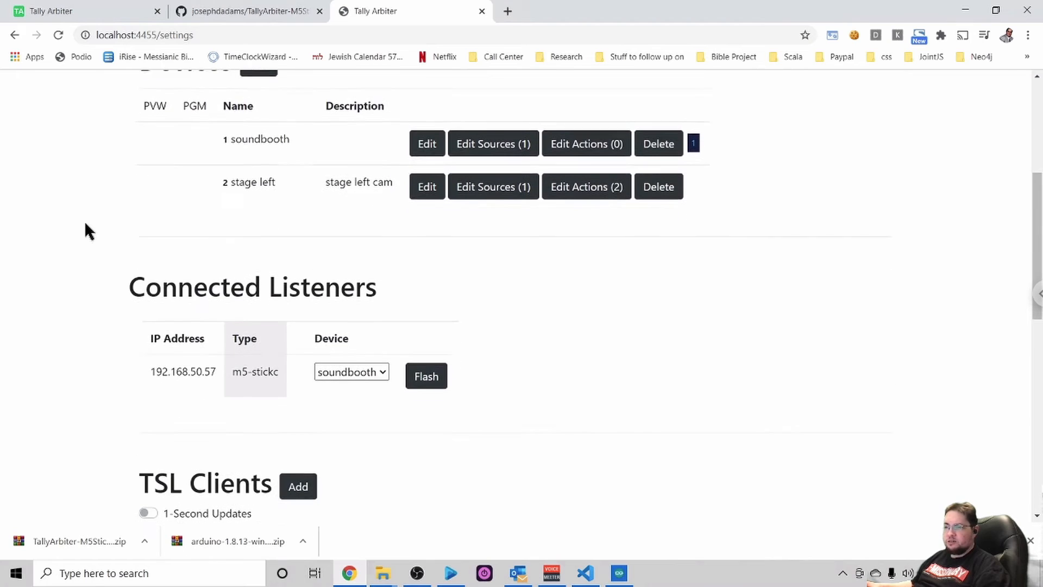
{"action": "scroll", "coordinate": [84, 220], "scroll_direction": "down", "scroll_amount": 2}
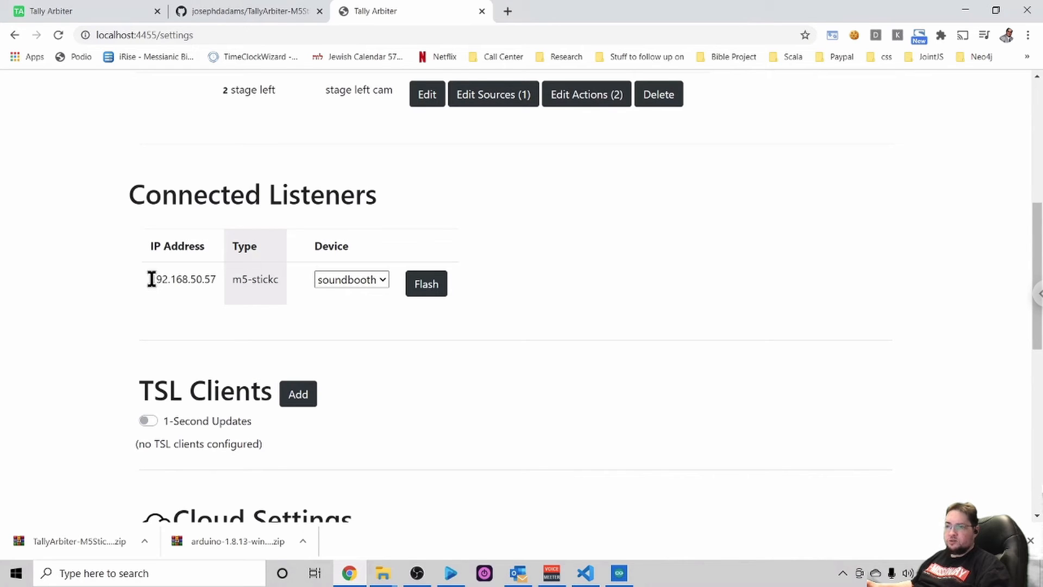
{"action": "left_click_drag", "start_coordinate": [150, 279], "coordinate": [208, 294]}
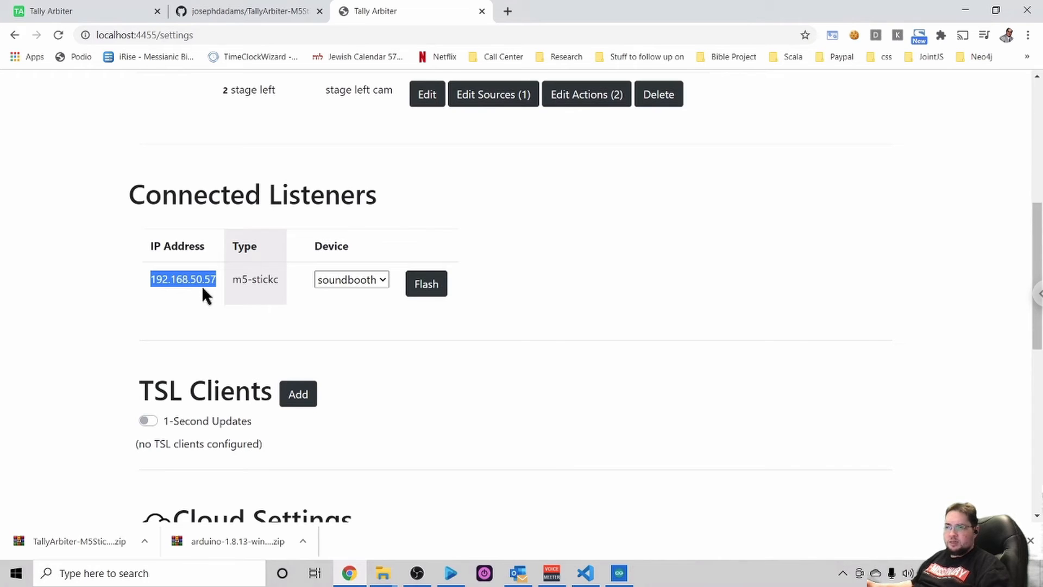
{"action": "left_click_drag", "start_coordinate": [233, 281], "coordinate": [278, 282]}
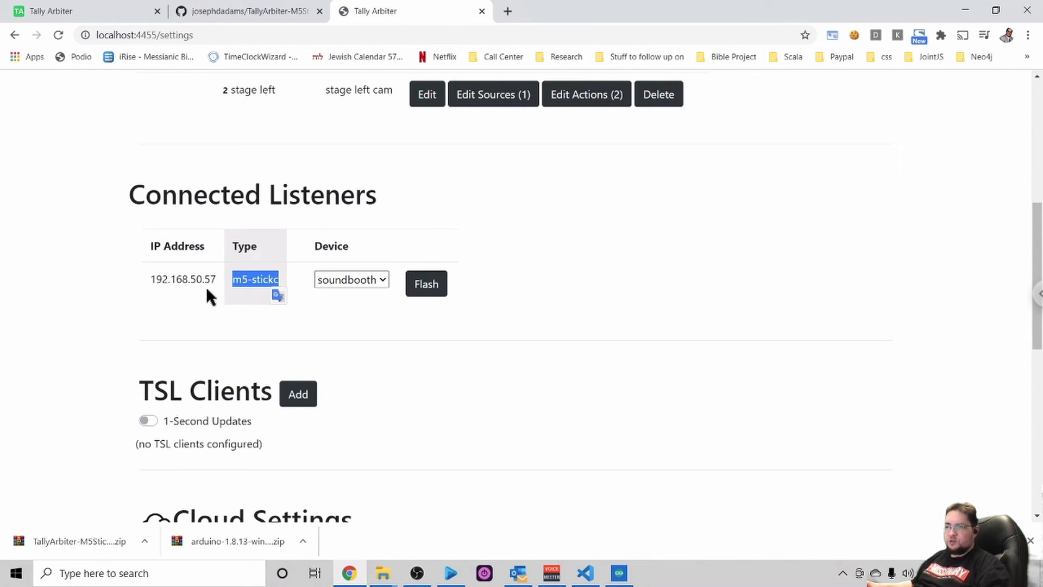
{"action": "scroll", "coordinate": [207, 291], "scroll_direction": "up", "scroll_amount": 1}
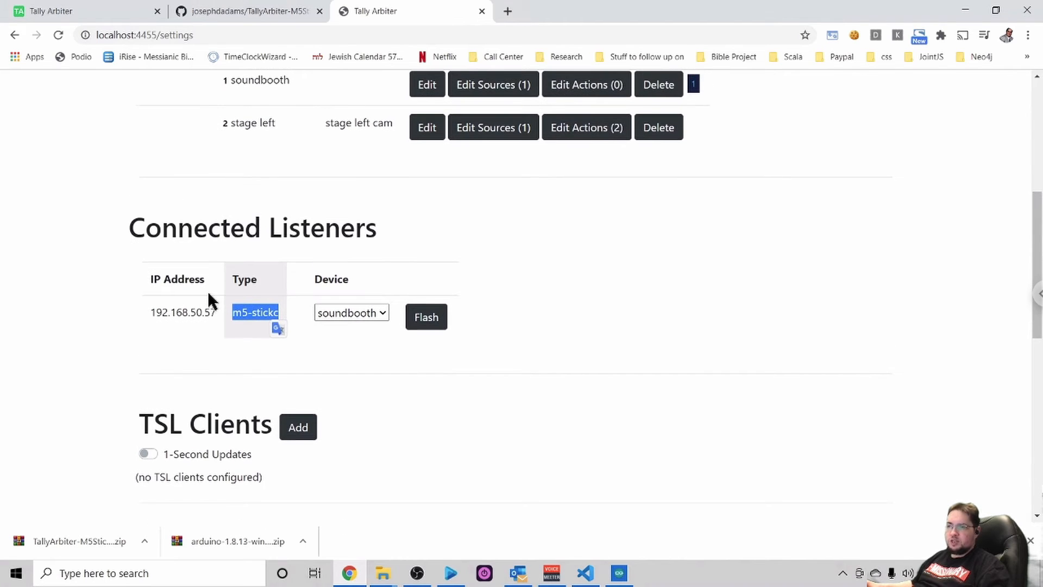
{"action": "scroll", "coordinate": [208, 291], "scroll_direction": "up", "scroll_amount": 2}
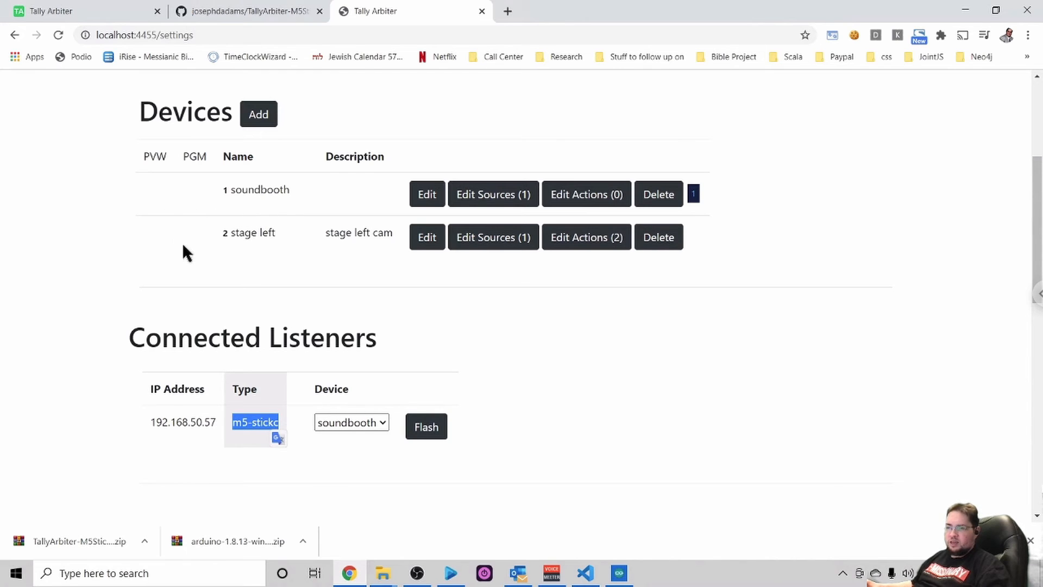
- Assign the m5-stickc listener to the stage left device
{"action": "scroll", "coordinate": [183, 243], "scroll_direction": "down", "scroll_amount": 1}
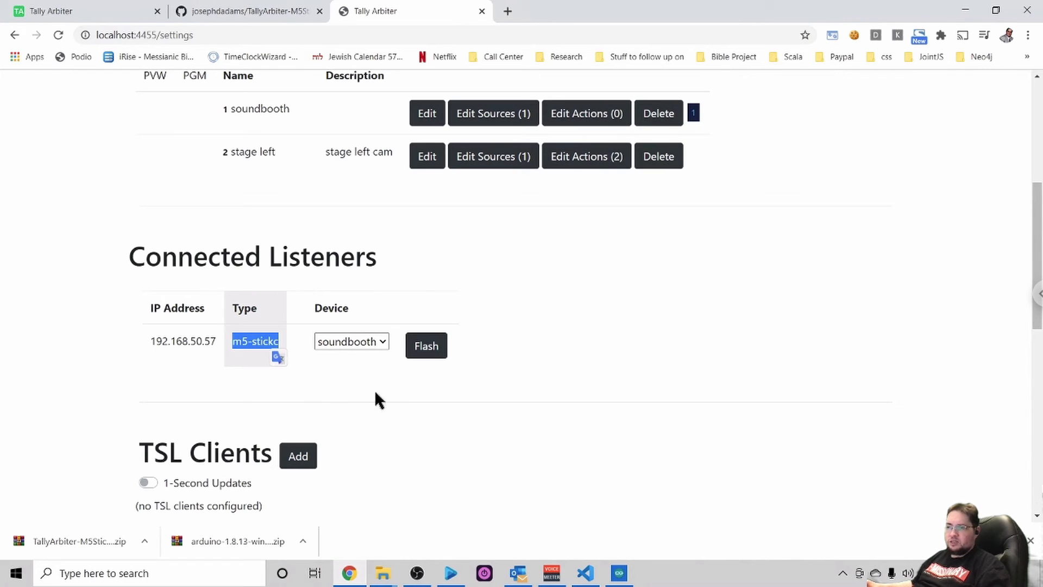
{"action": "left_click", "coordinate": [383, 342]}
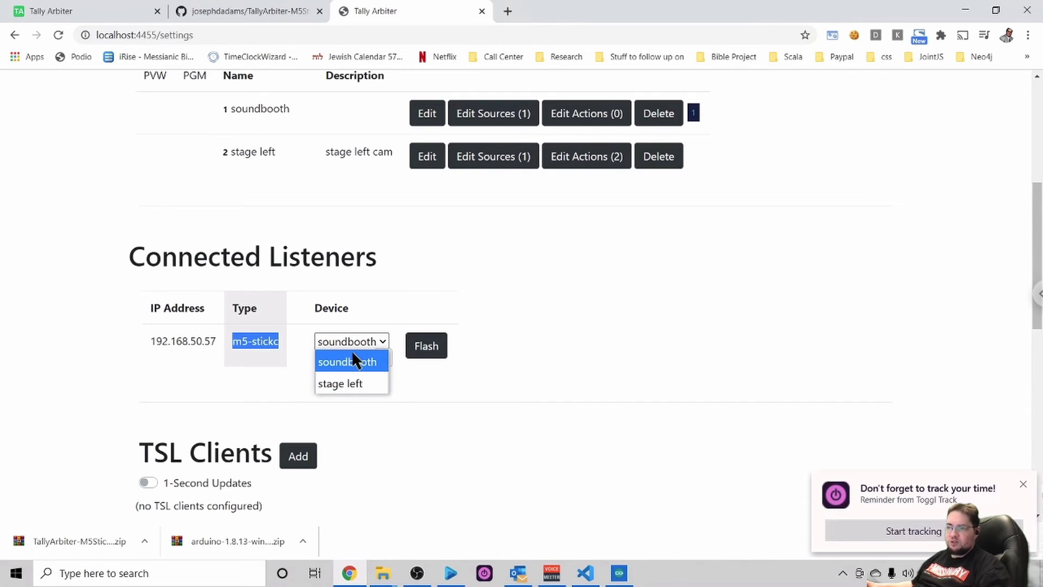
{"action": "left_click", "coordinate": [345, 383]}
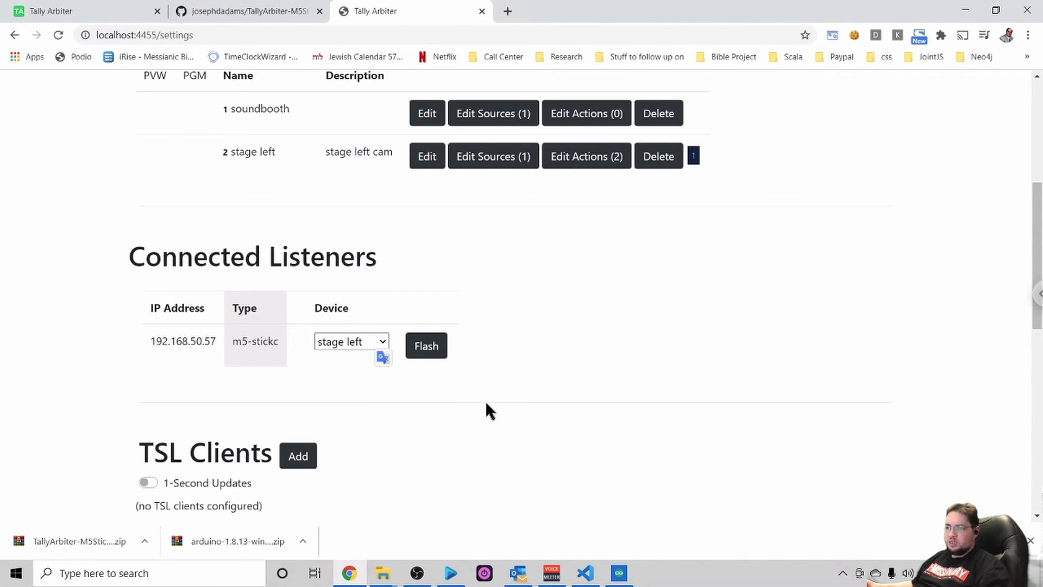
{"action": "scroll", "coordinate": [559, 421], "scroll_direction": "down", "scroll_amount": 1}
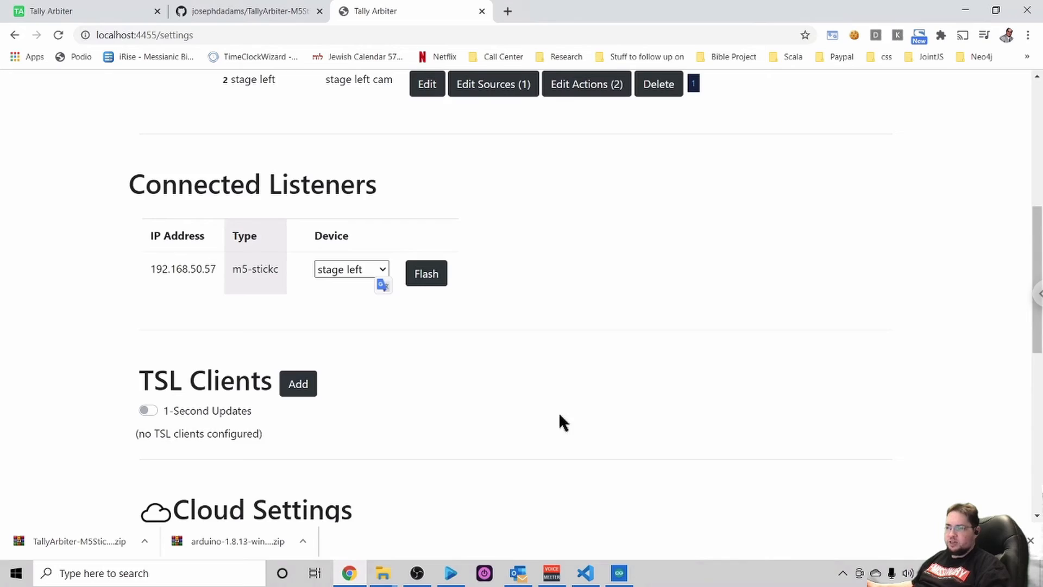
{"action": "scroll", "coordinate": [559, 421], "scroll_direction": "up", "scroll_amount": 1}
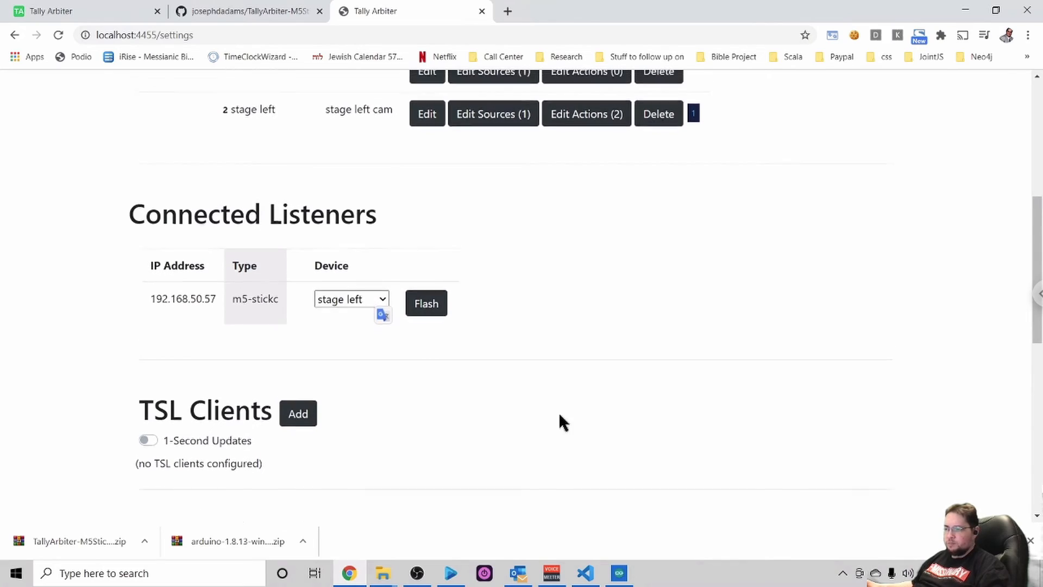